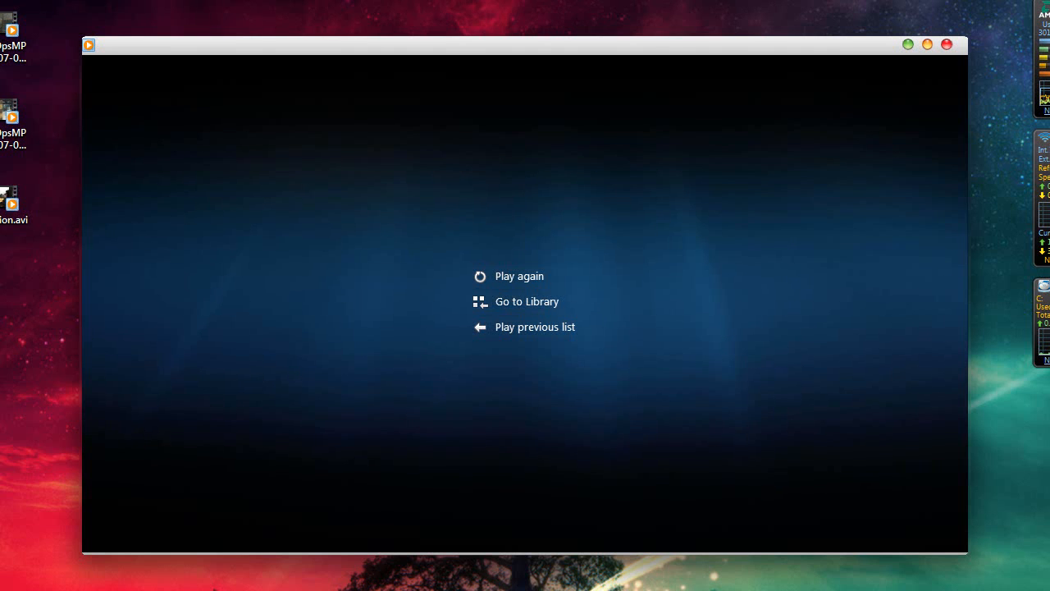
# Play the finished Transition video in the media player to preview the effect and close the player.
pyautogui.moveTo(551, 535)
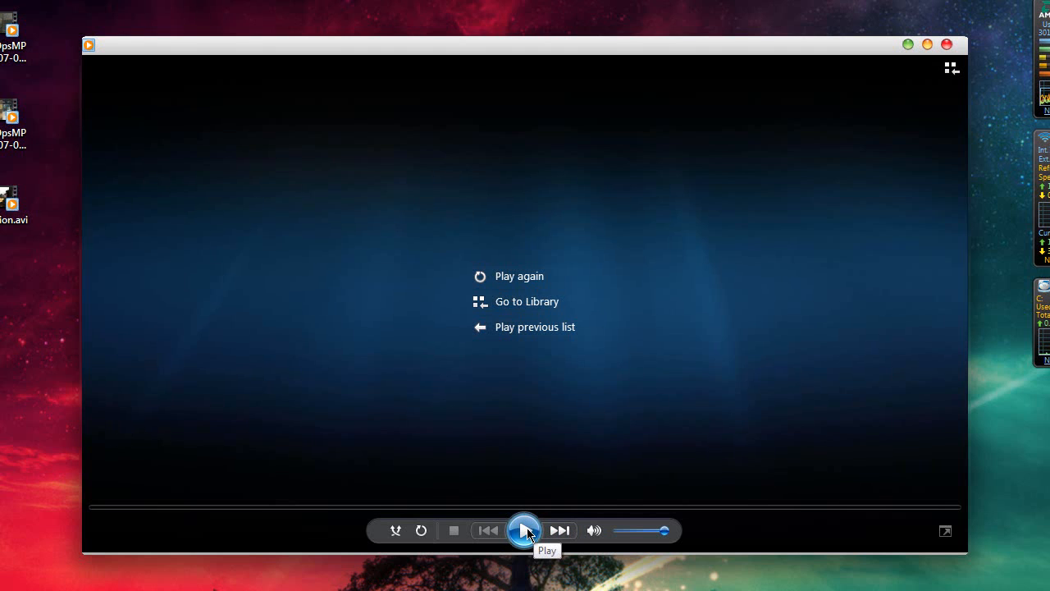
pyautogui.click(526, 531)
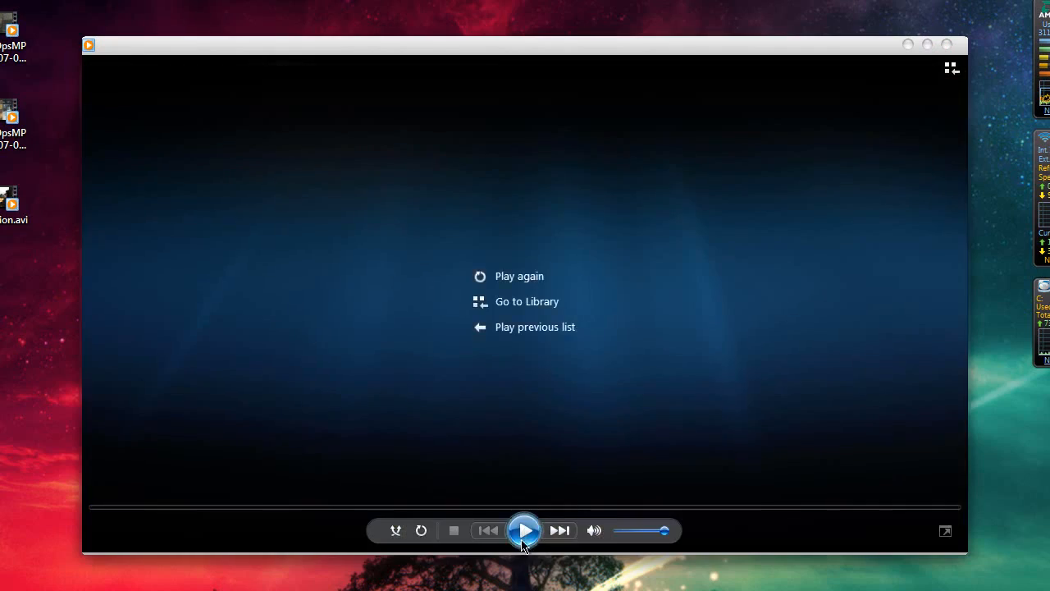
pyautogui.click(525, 530)
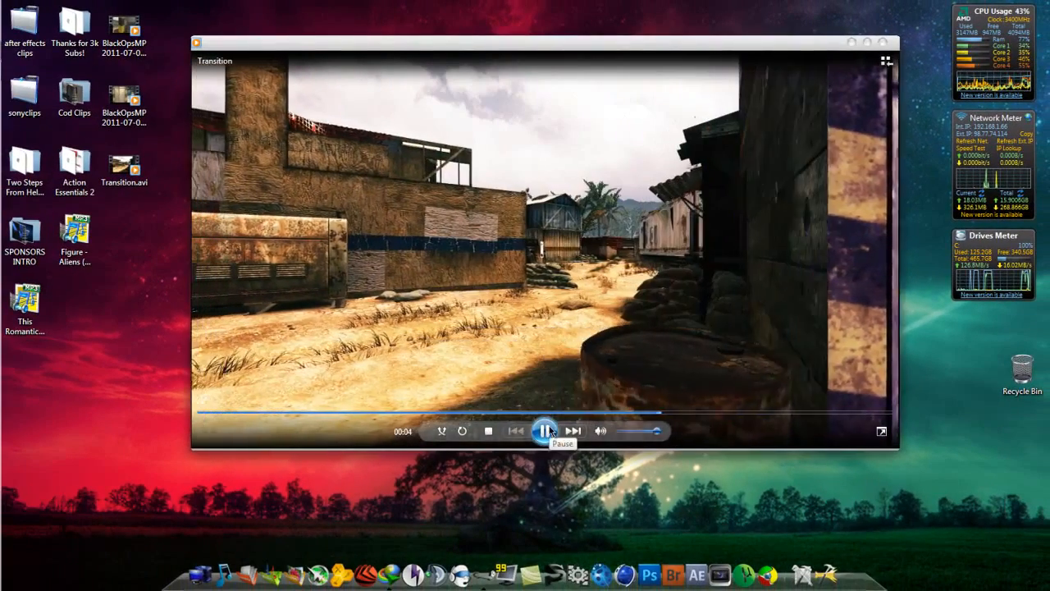
pyautogui.hotkey('alt', 'F4')
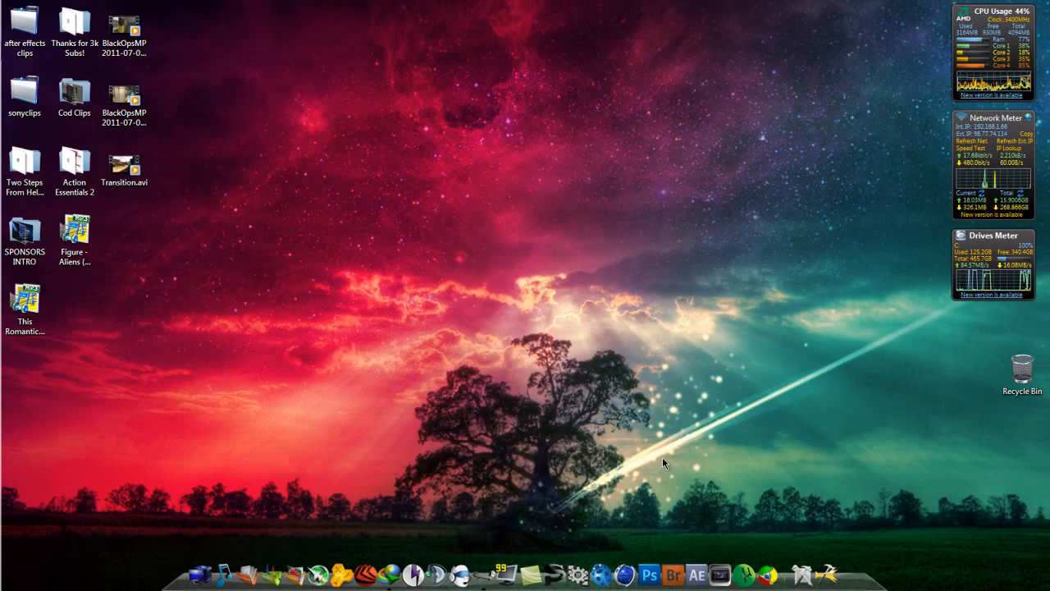
pyautogui.click(144, 185)
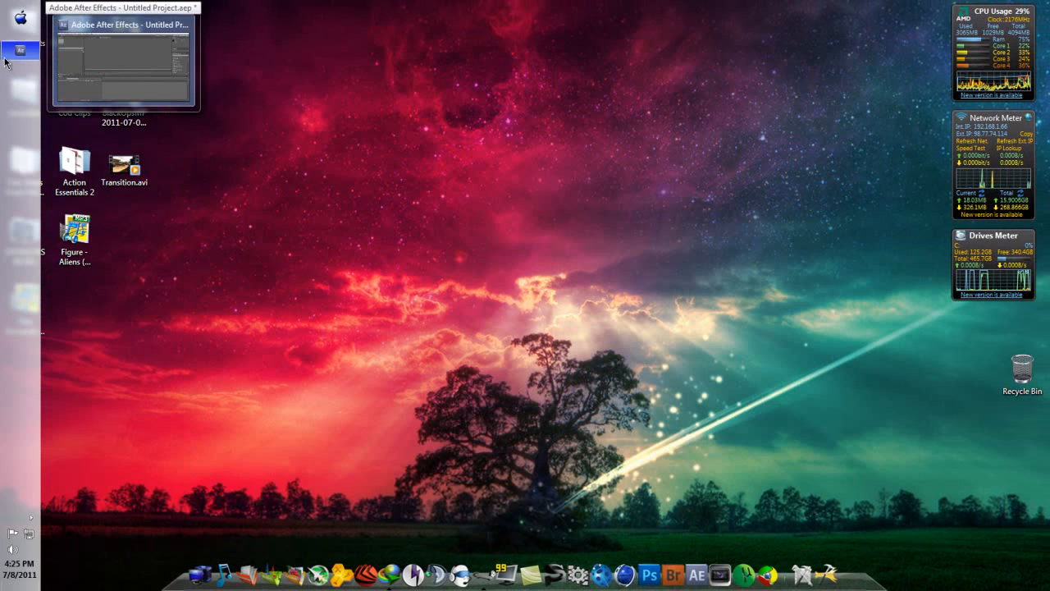
pyautogui.click(6, 62)
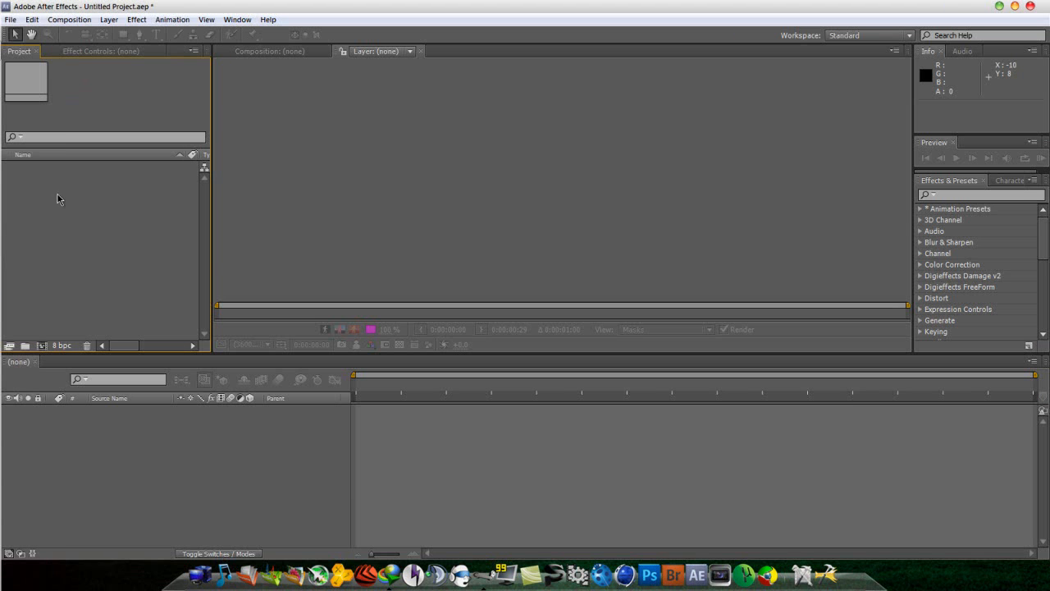
pyautogui.doubleClick(93, 287)
pyautogui.click(101, 238)
pyautogui.press('Return')
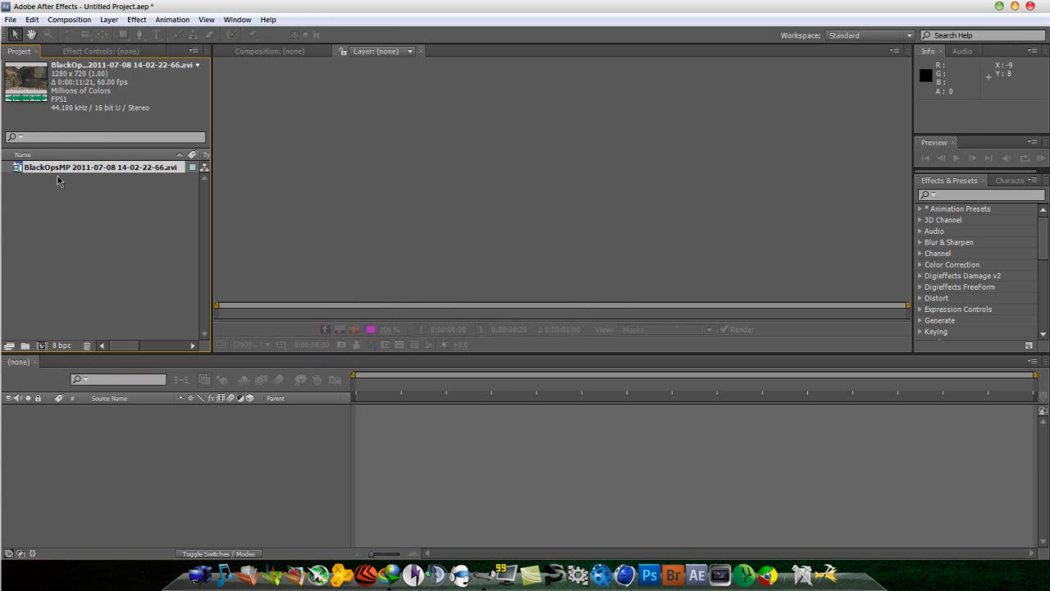
pyautogui.doubleClick(63, 273)
pyautogui.doubleClick(176, 251)
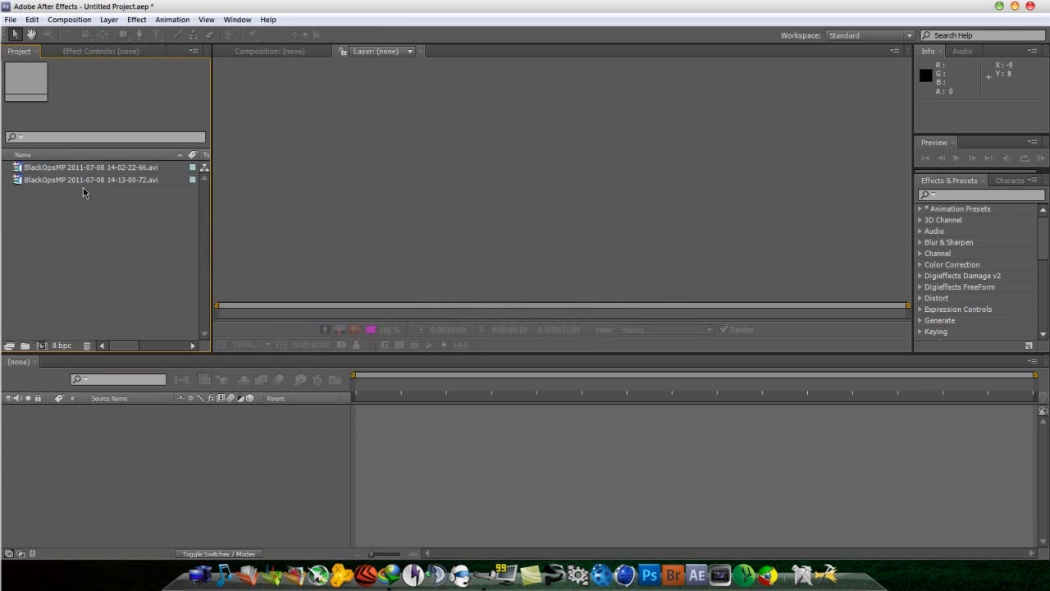
pyautogui.click(81, 184)
pyautogui.click(80, 168)
pyautogui.moveTo(72, 182); pyautogui.dragTo(44, 350)
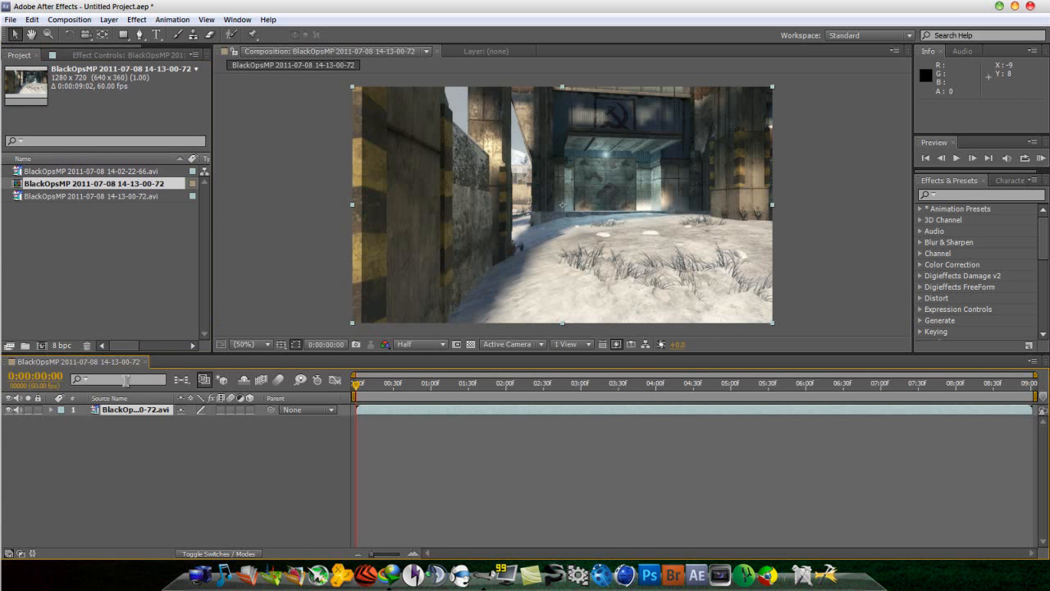
pyautogui.moveTo(356, 386); pyautogui.dragTo(497, 400)
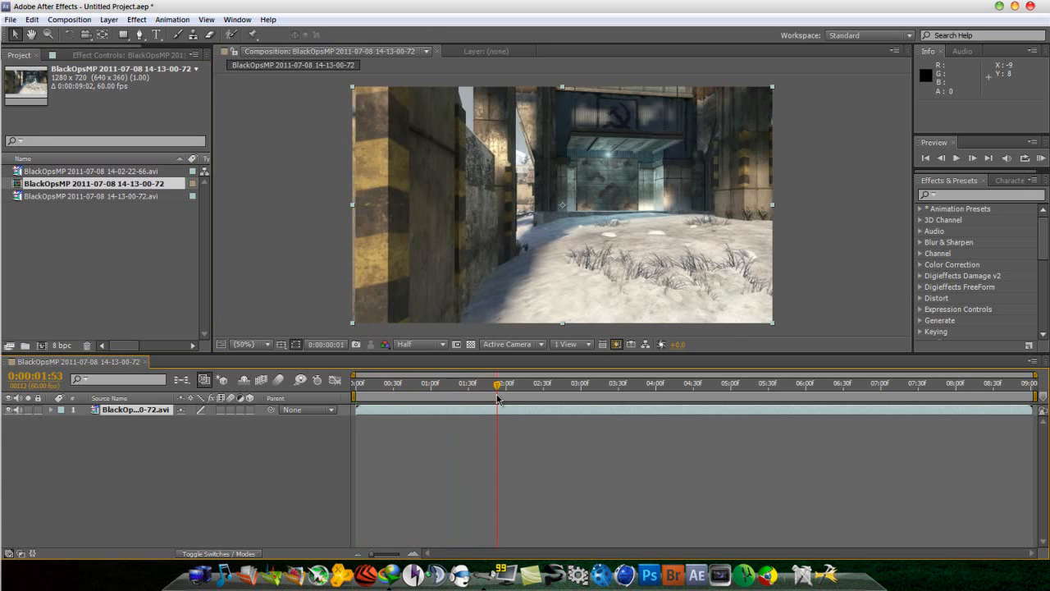
pyautogui.moveTo(358, 407)
pyautogui.mouseDown()
pyautogui.moveTo(495, 411)
pyautogui.moveTo(373, 415)
pyautogui.mouseUp()
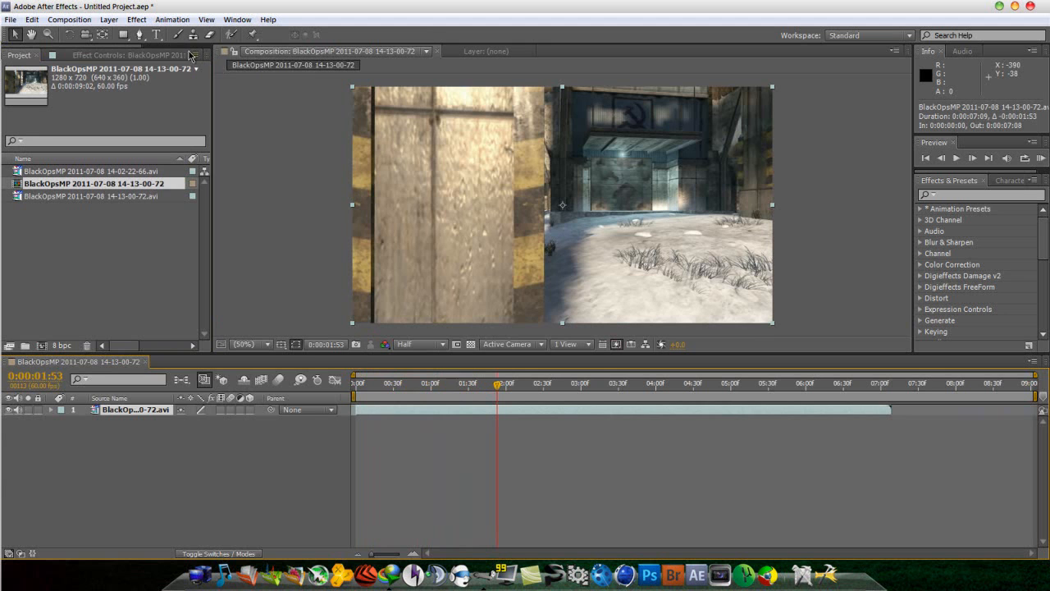
# Apply the Curves effect to the clip and shape an S-curve on the RGB channel, lowering shadows and raising highlights.
pyautogui.click(137, 19)
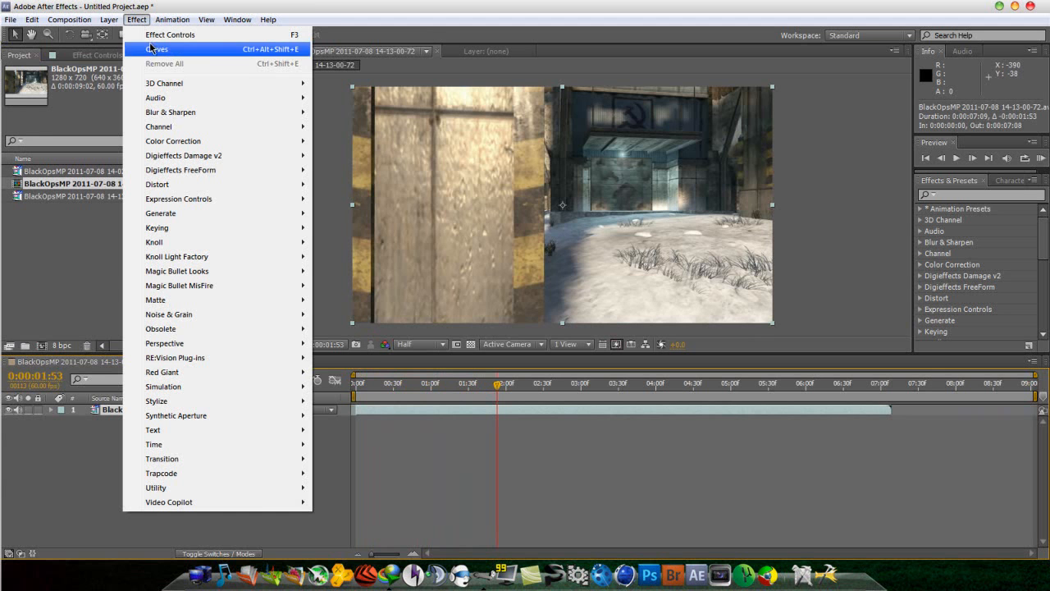
pyautogui.moveTo(247, 146)
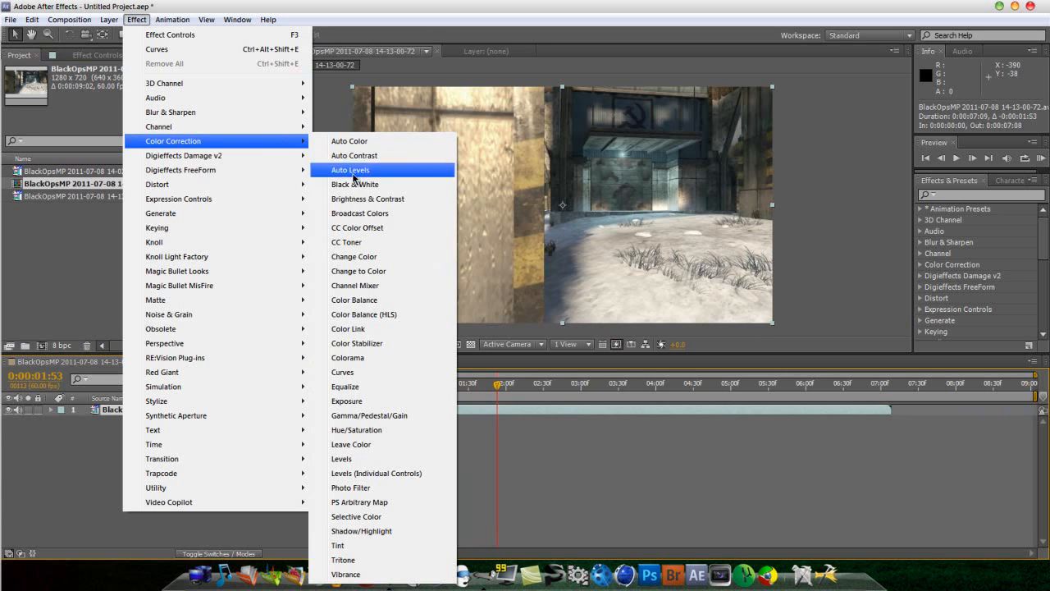
pyautogui.click(346, 372)
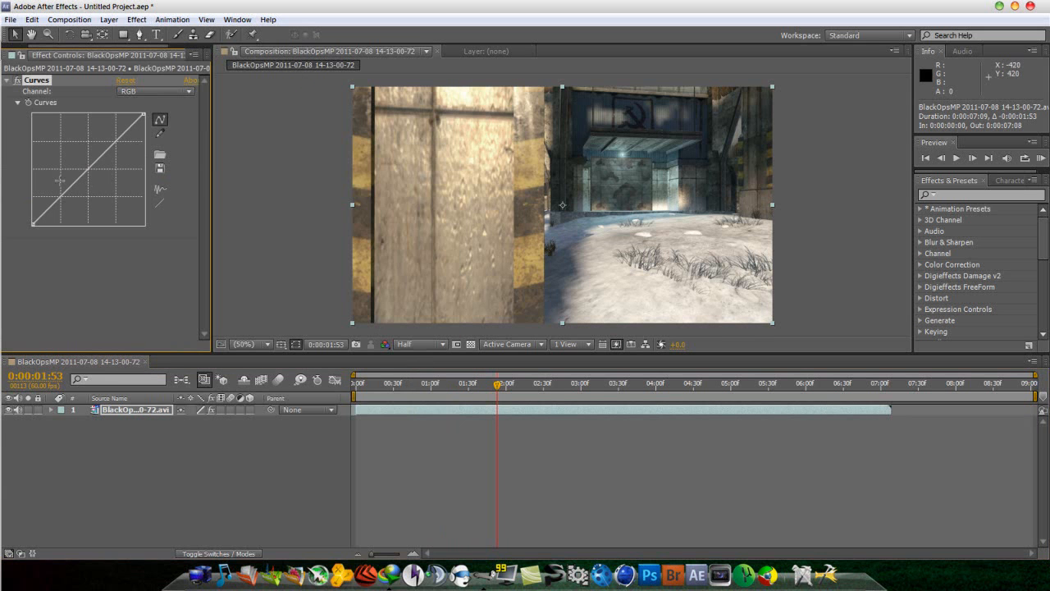
pyautogui.moveTo(61, 195); pyautogui.dragTo(73, 209)
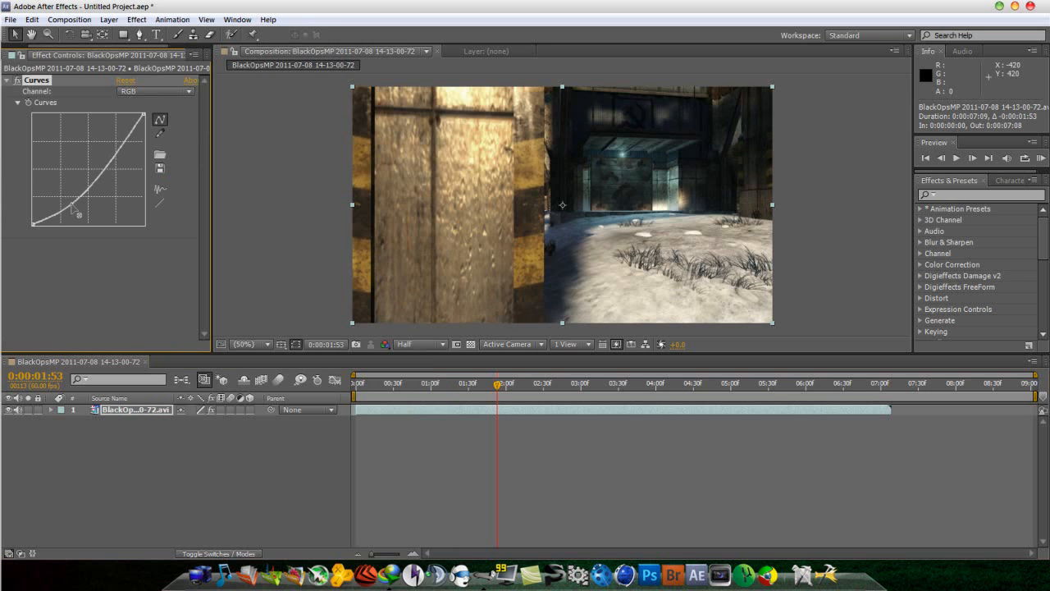
pyautogui.moveTo(116, 152); pyautogui.dragTo(111, 142)
# Raise the upper and lower parts of the Blue channel curve to give the clip a blue tint.
pyautogui.click(151, 93)
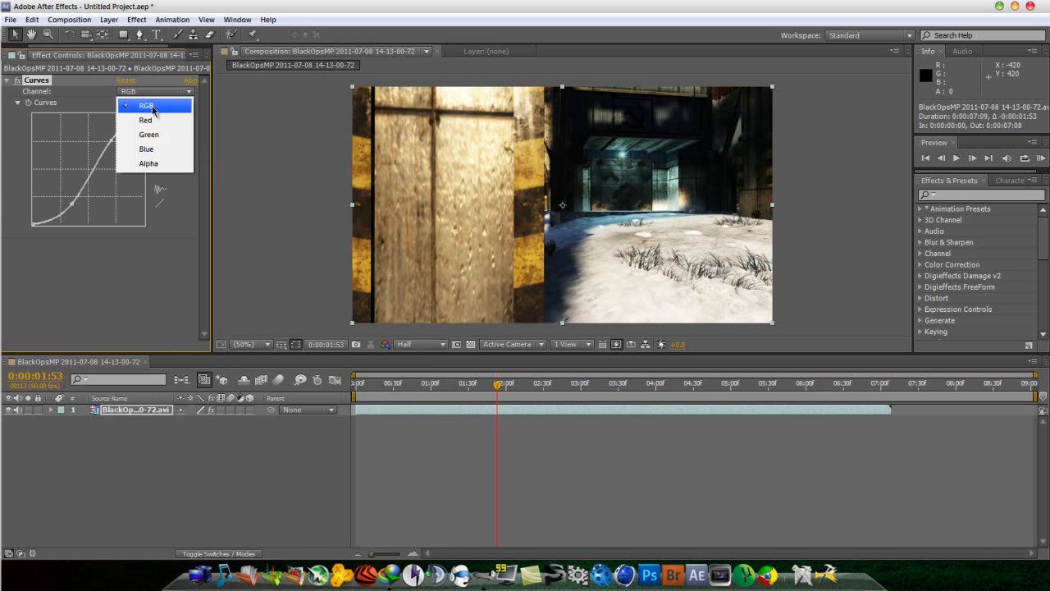
pyautogui.click(147, 149)
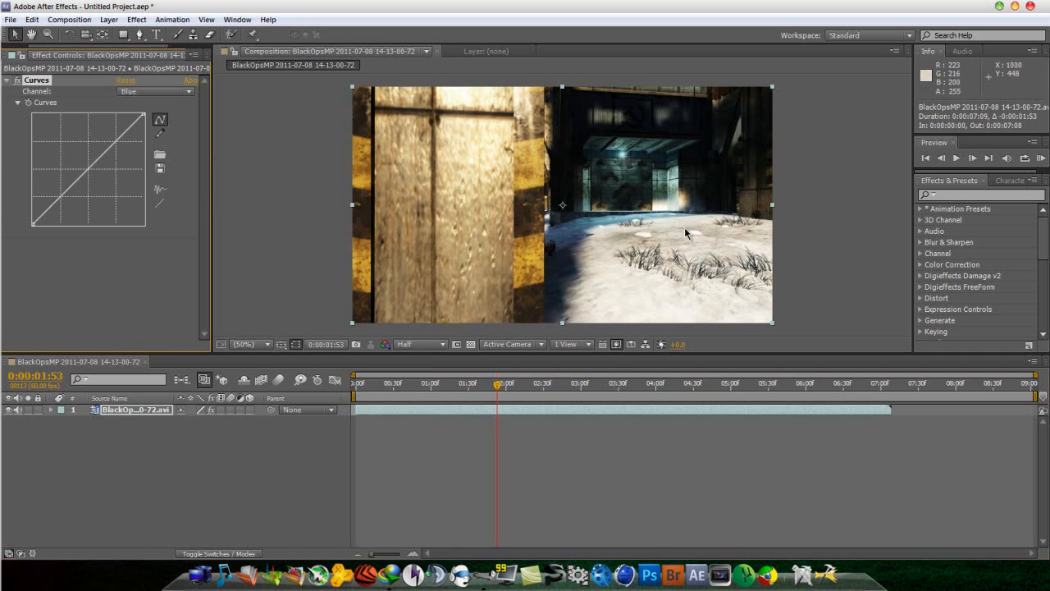
pyautogui.moveTo(117, 141); pyautogui.dragTo(109, 132)
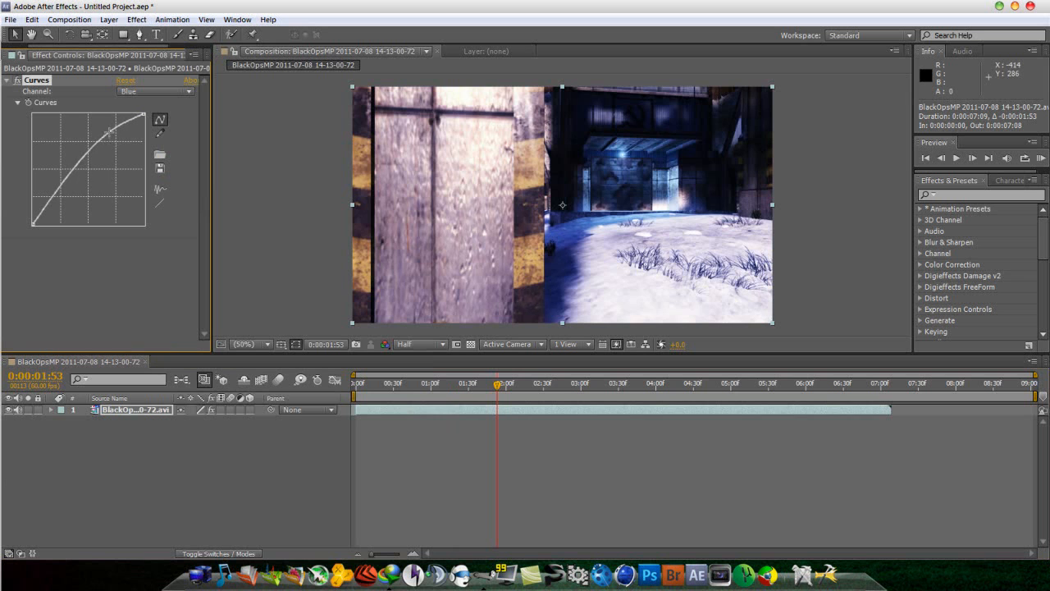
pyautogui.moveTo(67, 196); pyautogui.dragTo(59, 182)
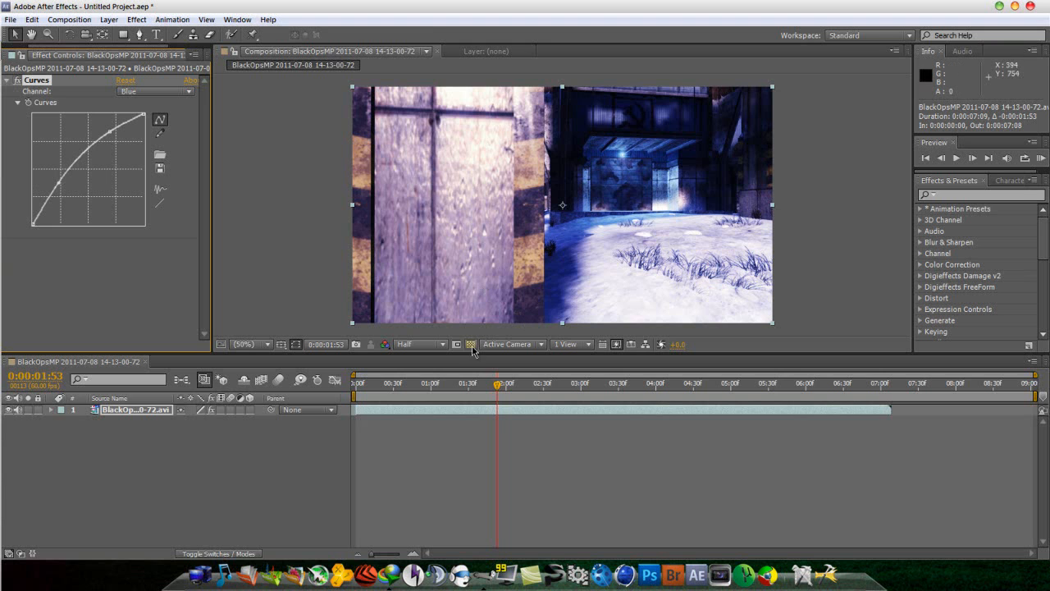
pyautogui.click(198, 459)
# Split the clip's layer at 0:00:02:04.
pyautogui.moveTo(497, 388); pyautogui.dragTo(513, 389)
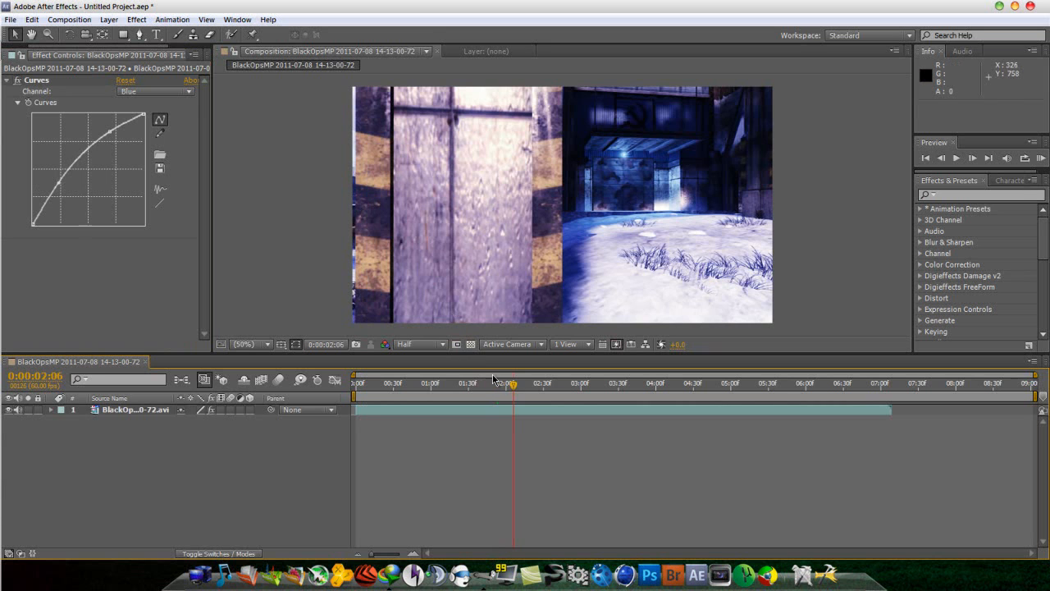
pyautogui.moveTo(513, 389); pyautogui.dragTo(510, 389)
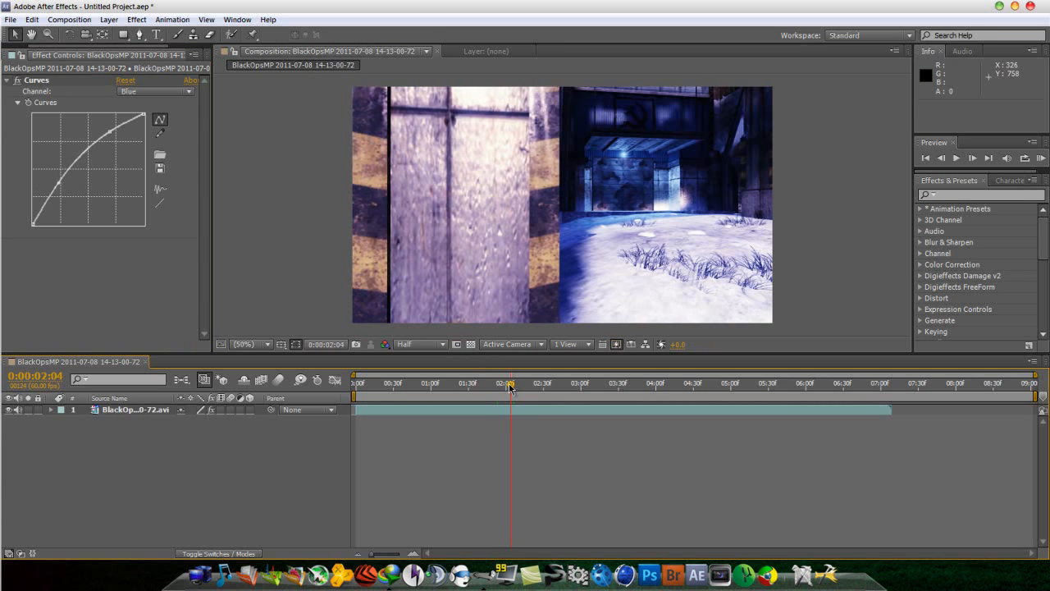
pyautogui.click(31, 19)
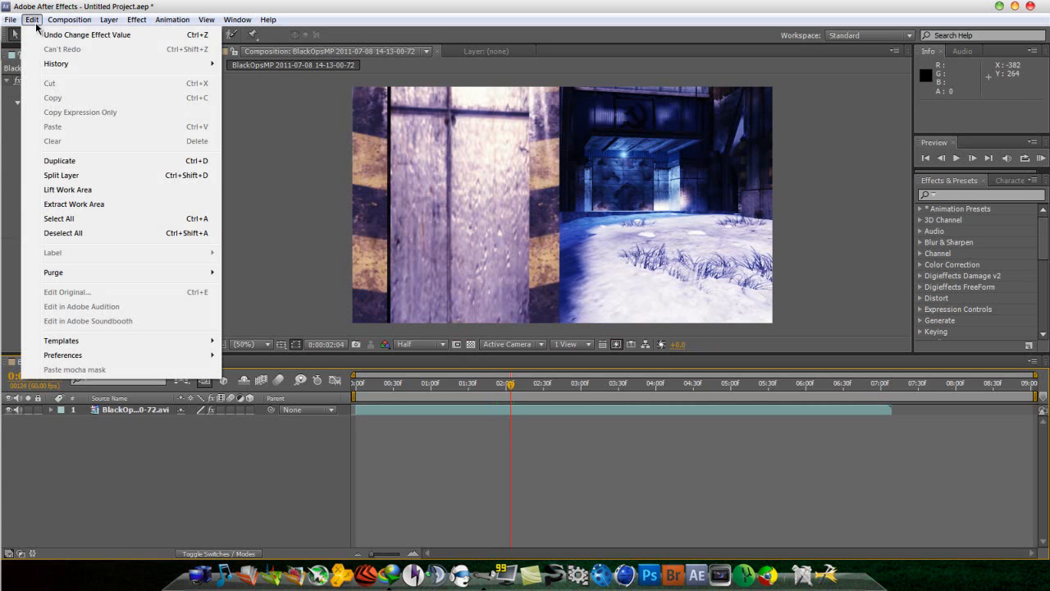
pyautogui.click(72, 175)
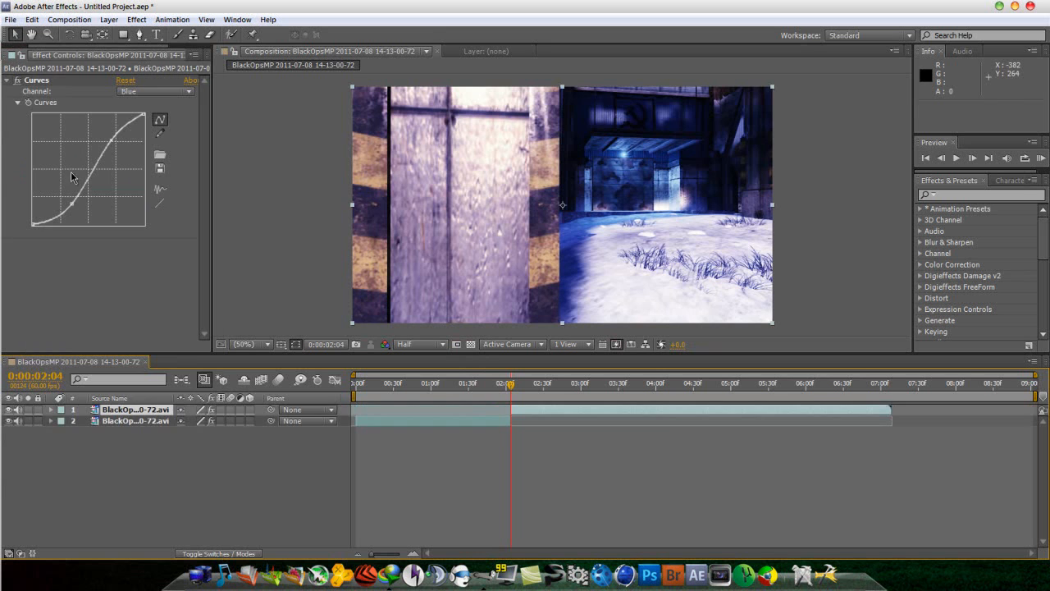
# Apply Freeze Frame to the second part of the split clip at 0:00:02:04 and add a Position keyframe there.
pyautogui.rightClick(518, 413)
pyautogui.moveTo(601, 178)
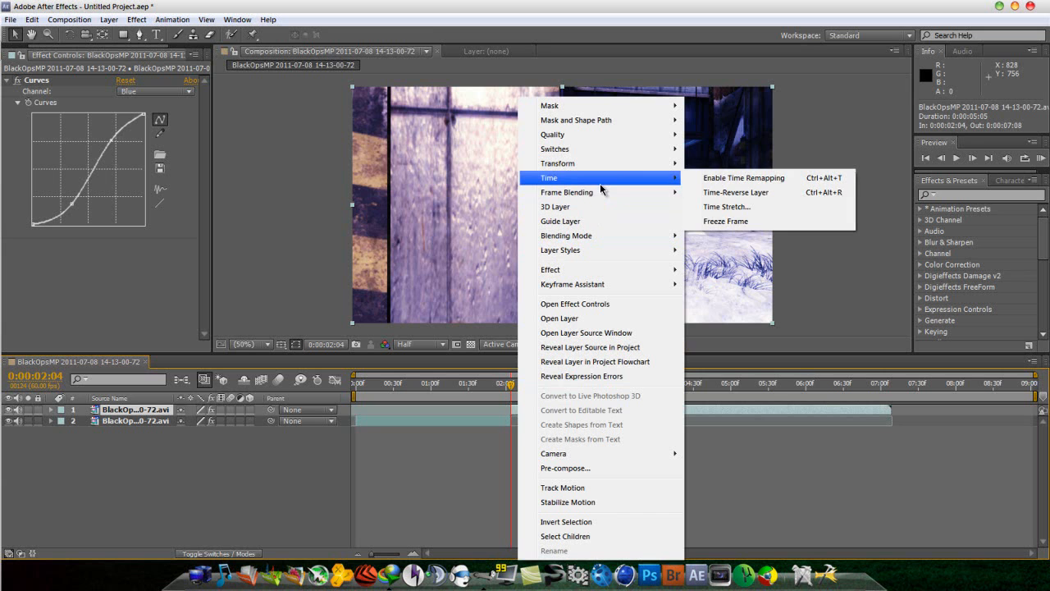
pyautogui.click(743, 178)
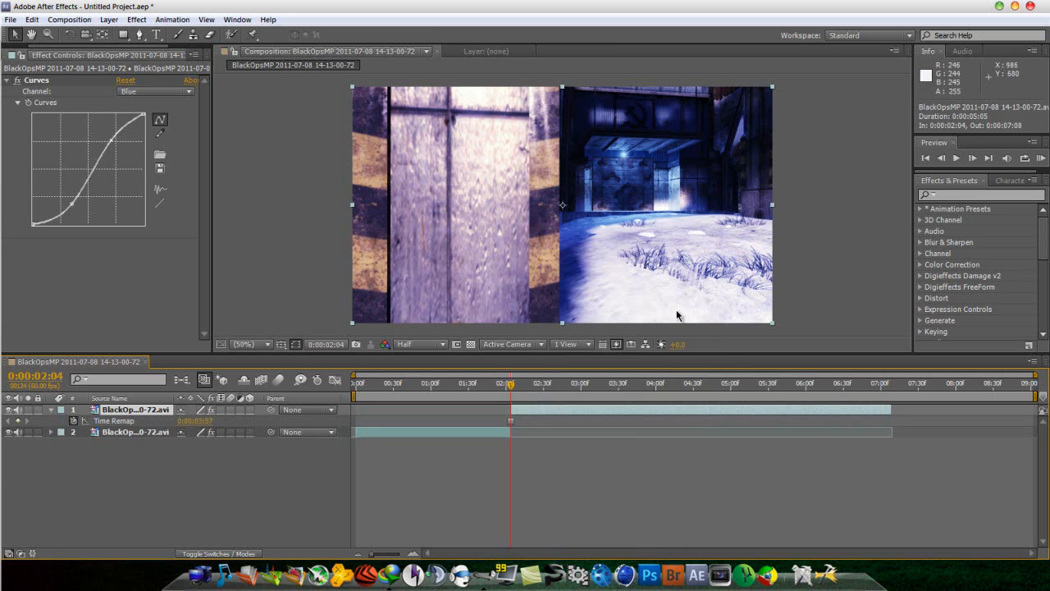
pyautogui.moveTo(511, 389)
pyautogui.mouseDown()
pyautogui.moveTo(452, 399)
pyautogui.moveTo(600, 402)
pyautogui.moveTo(511, 404)
pyautogui.mouseUp()
pyautogui.press('p')
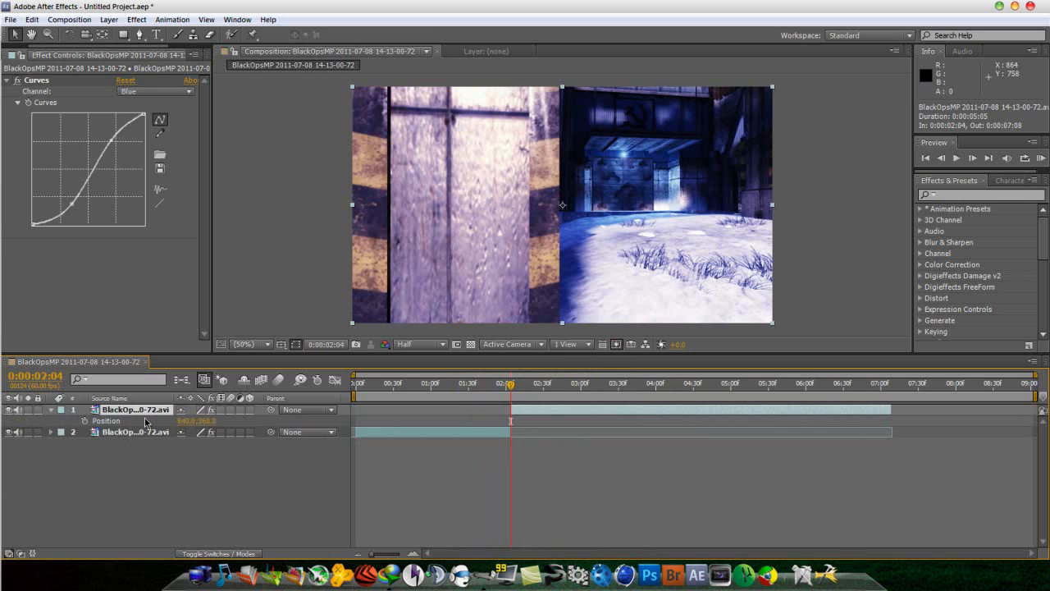
pyautogui.click(86, 421)
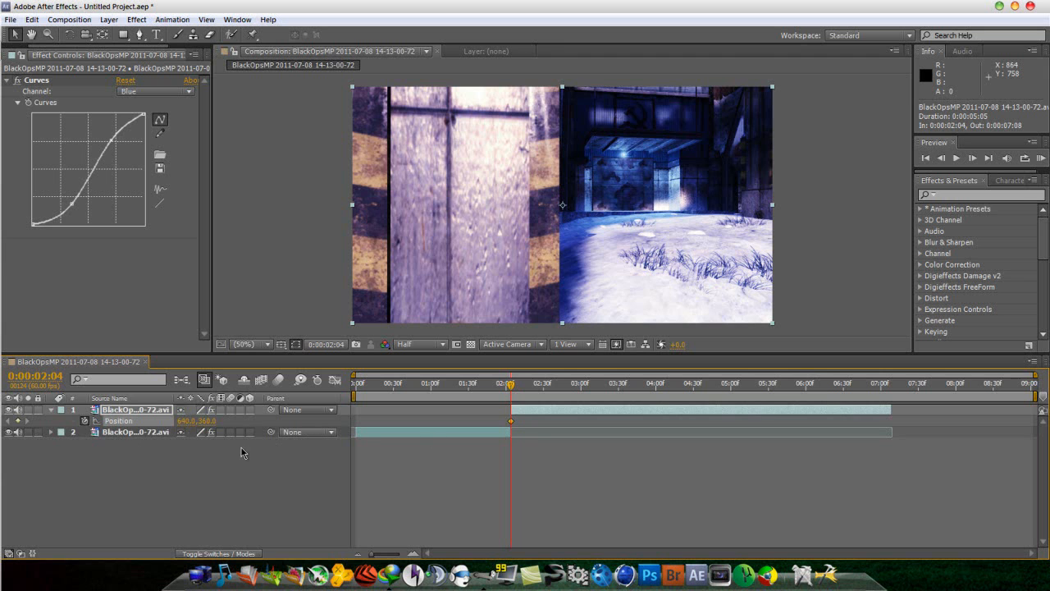
pyautogui.click(9, 409)
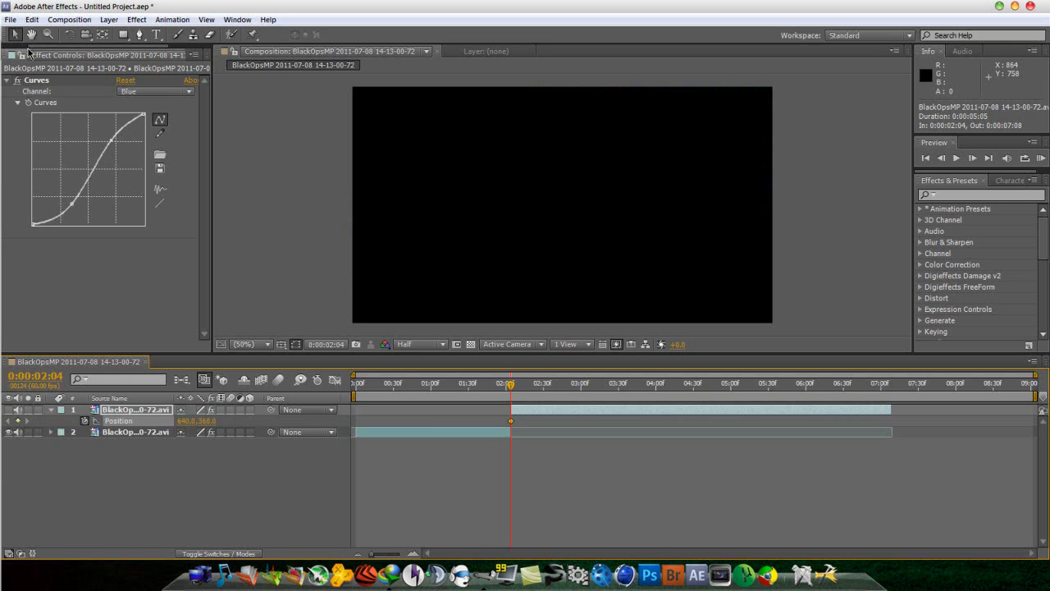
pyautogui.moveTo(37, 47); pyautogui.dragTo(18, 48)
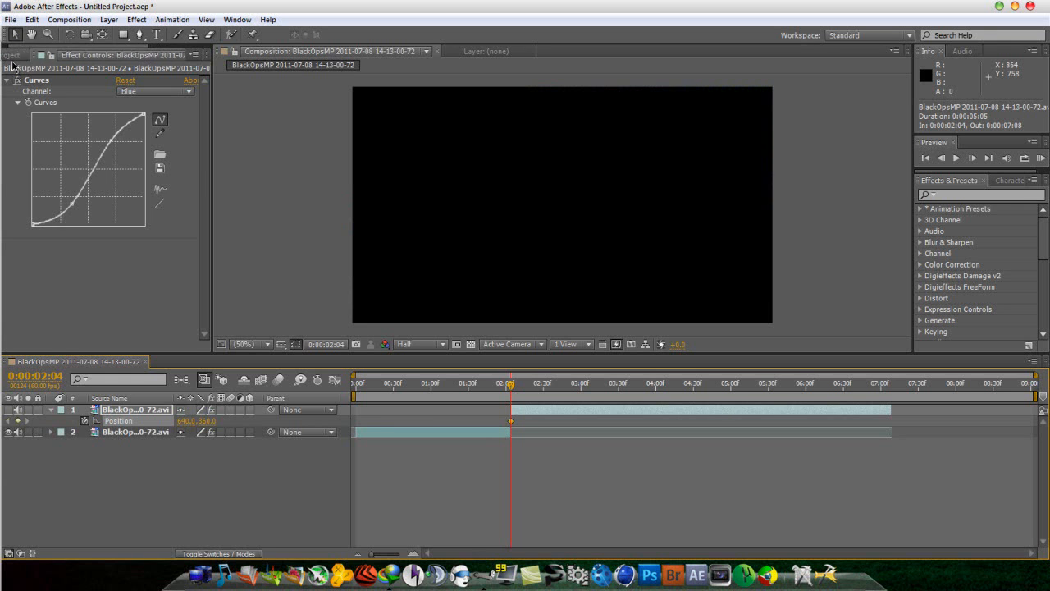
pyautogui.click(14, 55)
pyautogui.click(56, 172)
pyautogui.moveTo(52, 172); pyautogui.dragTo(140, 459)
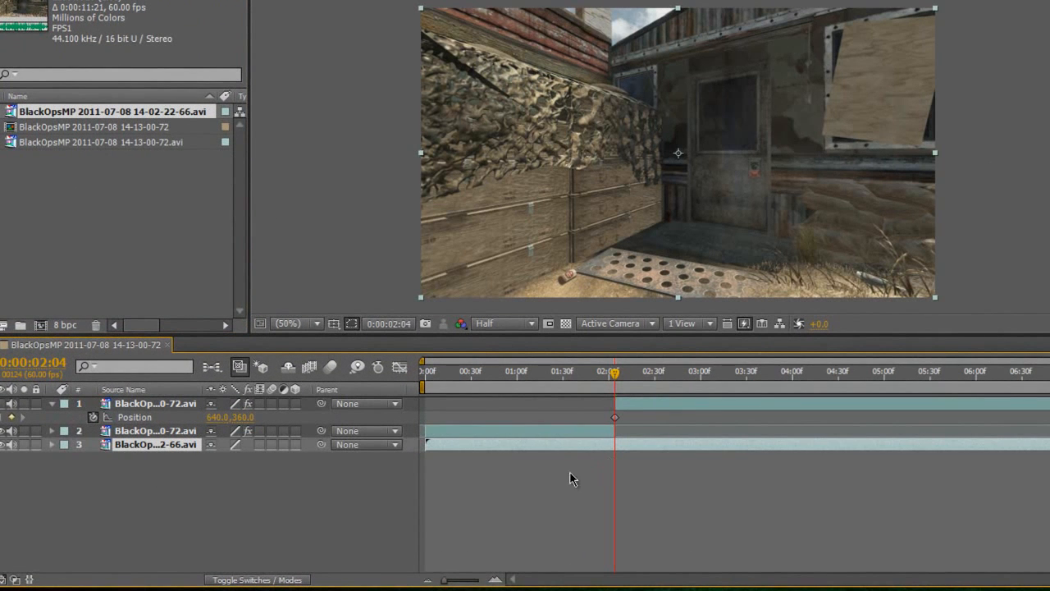
# Split the newly added bottom clip at 0:00:05:30.
pyautogui.moveTo(620, 377); pyautogui.dragTo(975, 395)
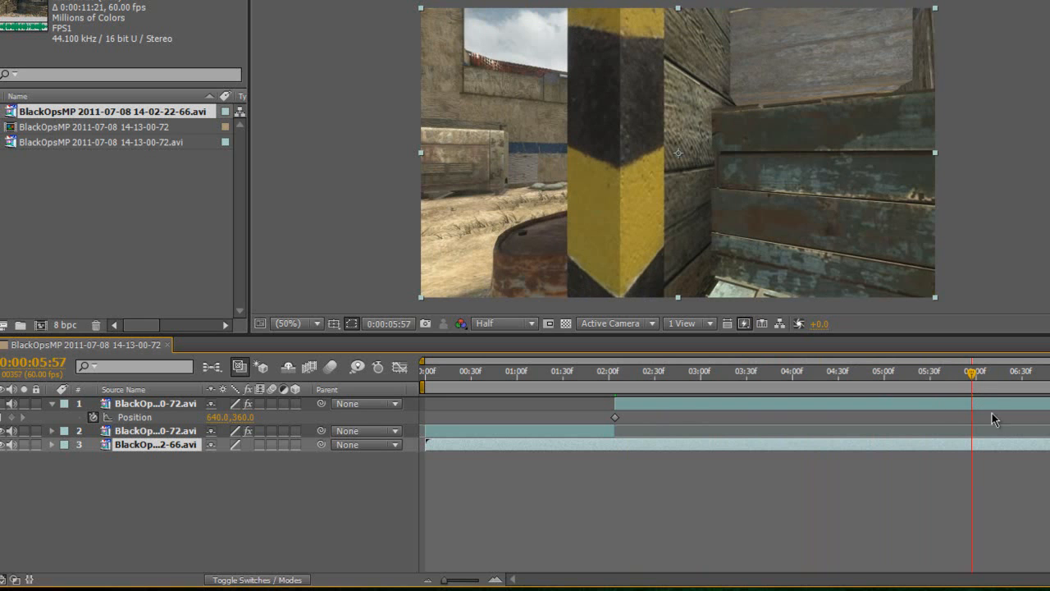
pyautogui.moveTo(974, 376); pyautogui.dragTo(932, 376)
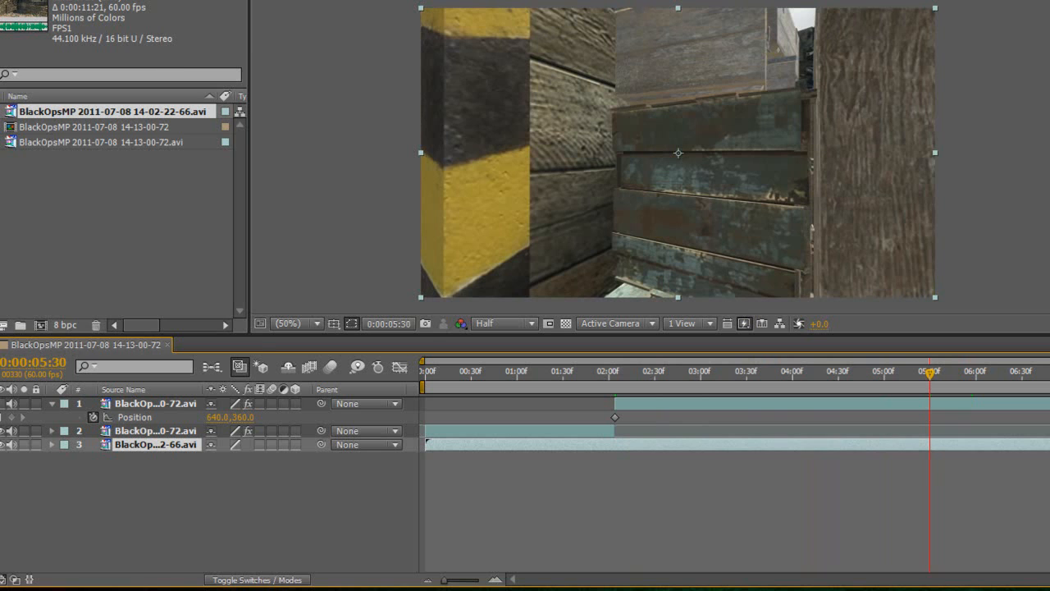
pyautogui.hotkey('alt', 'e')
pyautogui.click(105, 110)
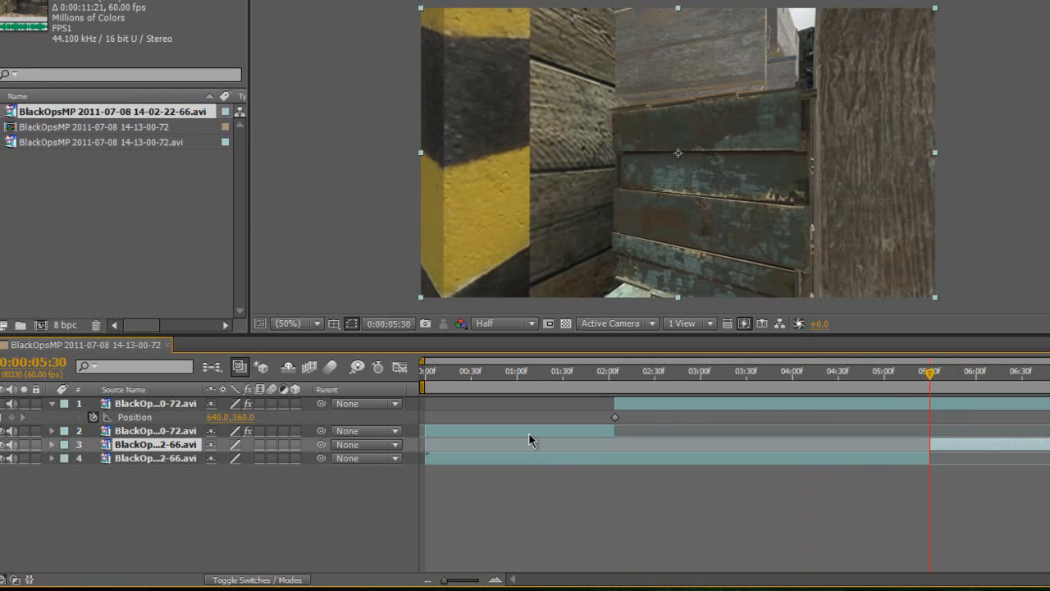
# Delete the earlier part of the split bottom clip and move the remaining part to start at 0:00:02:04.
pyautogui.click(540, 456)
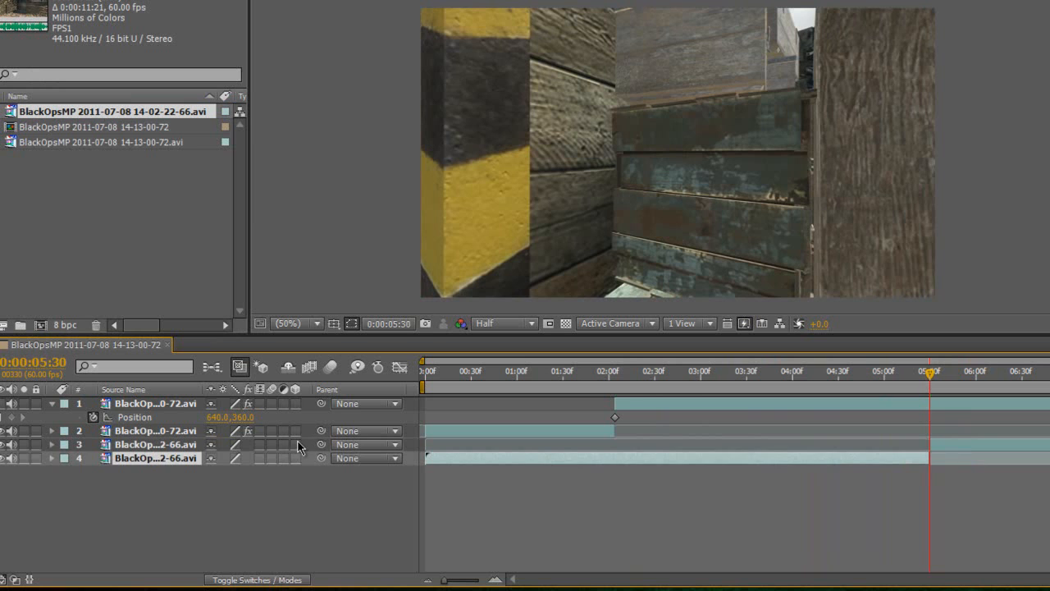
pyautogui.press('Delete')
pyautogui.moveTo(956, 444); pyautogui.dragTo(642, 438)
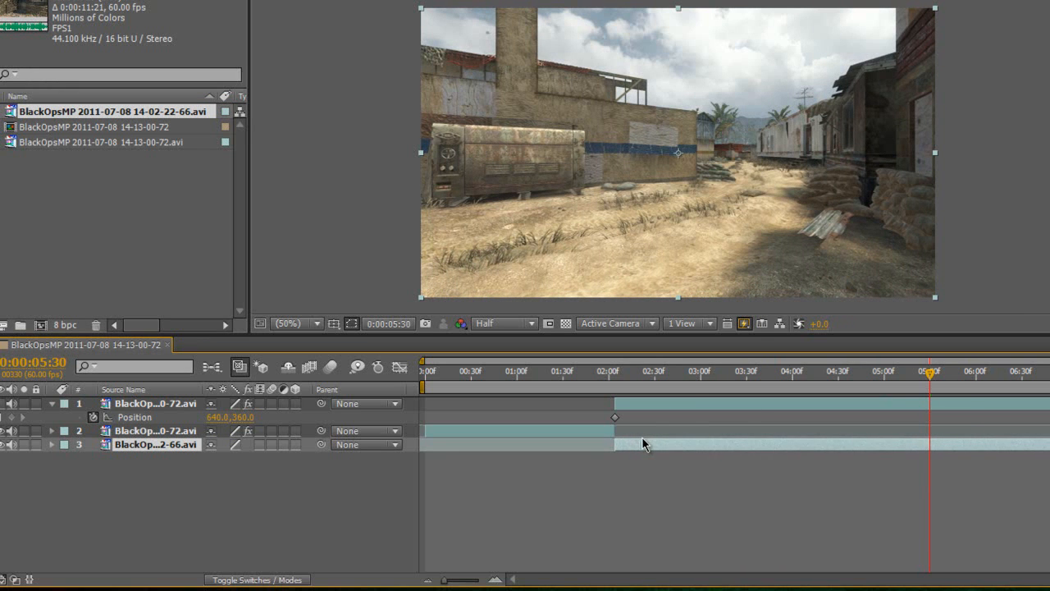
# Set the current time to 0:00:03:43 and make the frozen top layer visible again.
pyautogui.click(616, 403)
pyautogui.click(617, 374)
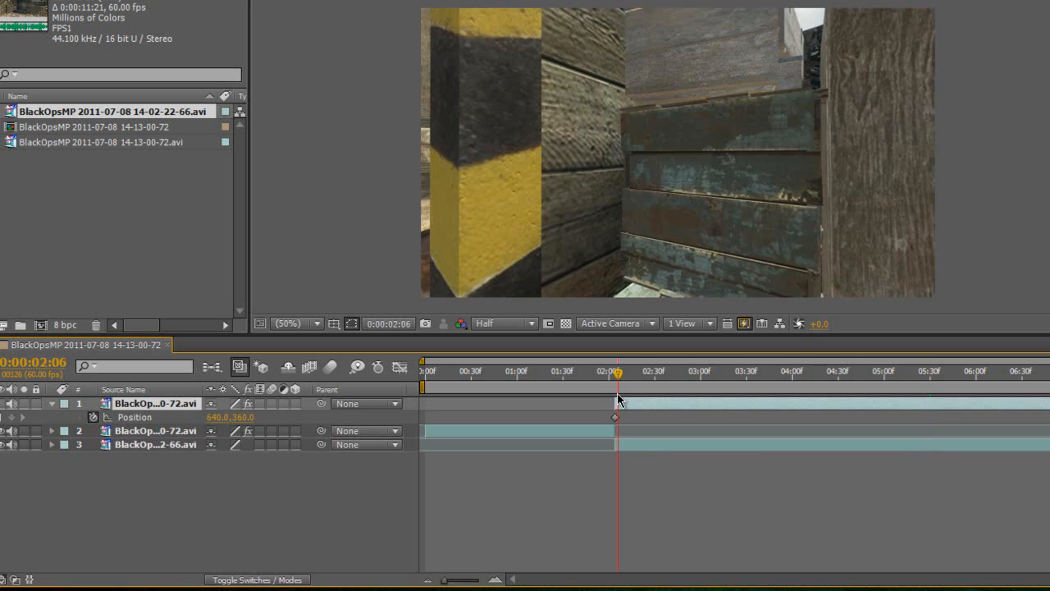
pyautogui.moveTo(617, 376)
pyautogui.mouseDown()
pyautogui.moveTo(602, 376)
pyautogui.moveTo(614, 378)
pyautogui.mouseUp()
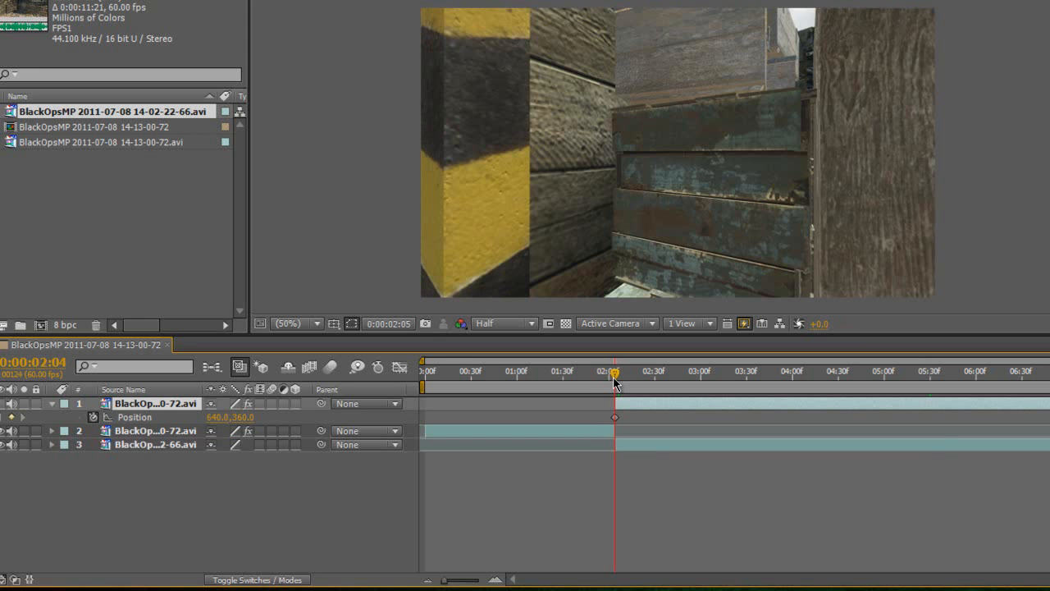
pyautogui.moveTo(615, 379); pyautogui.dragTo(747, 401)
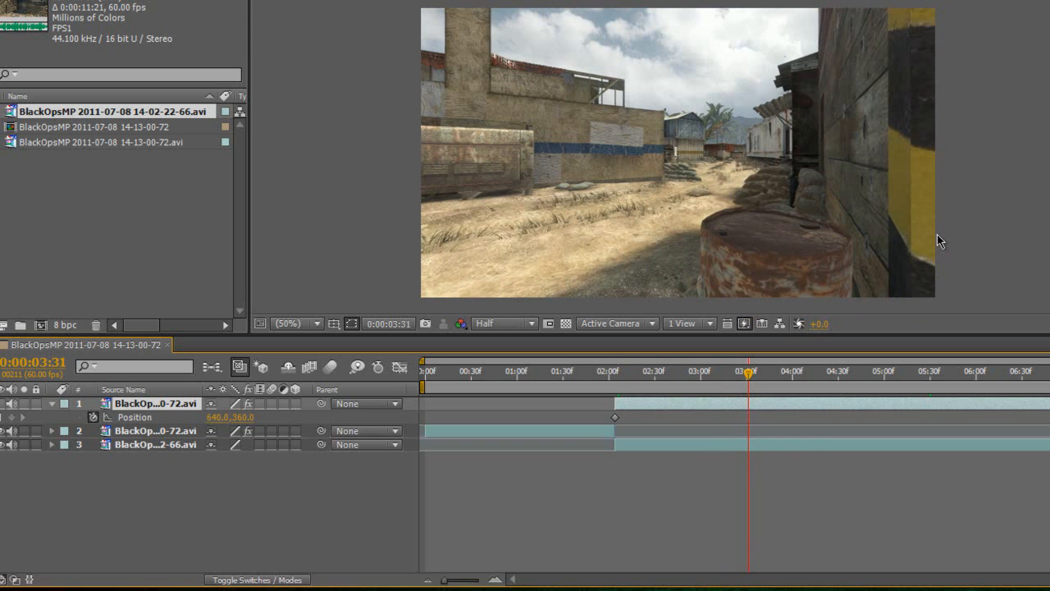
pyautogui.moveTo(748, 376); pyautogui.dragTo(768, 376)
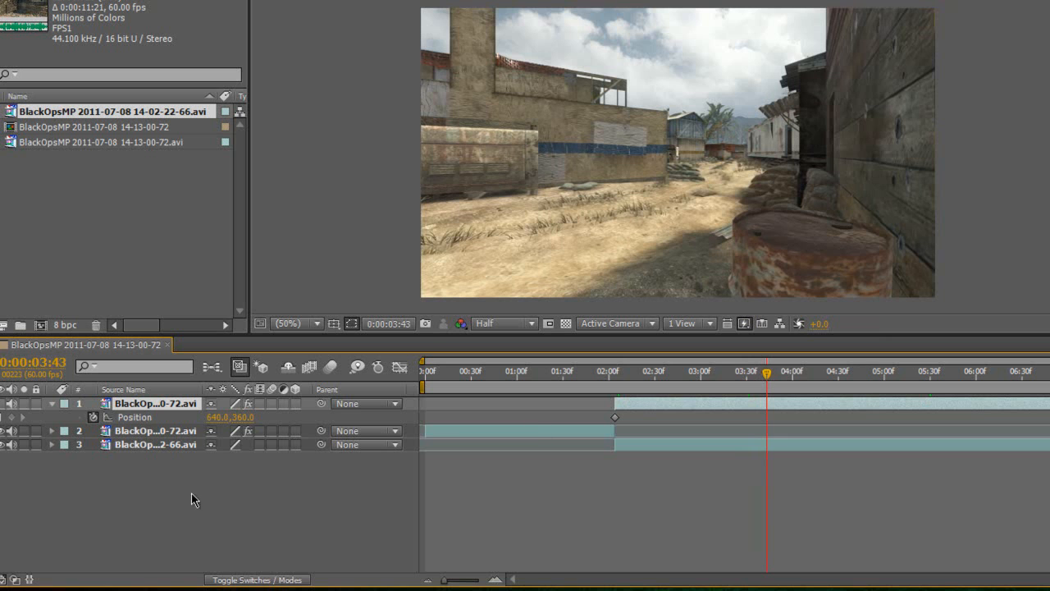
pyautogui.click(5, 402)
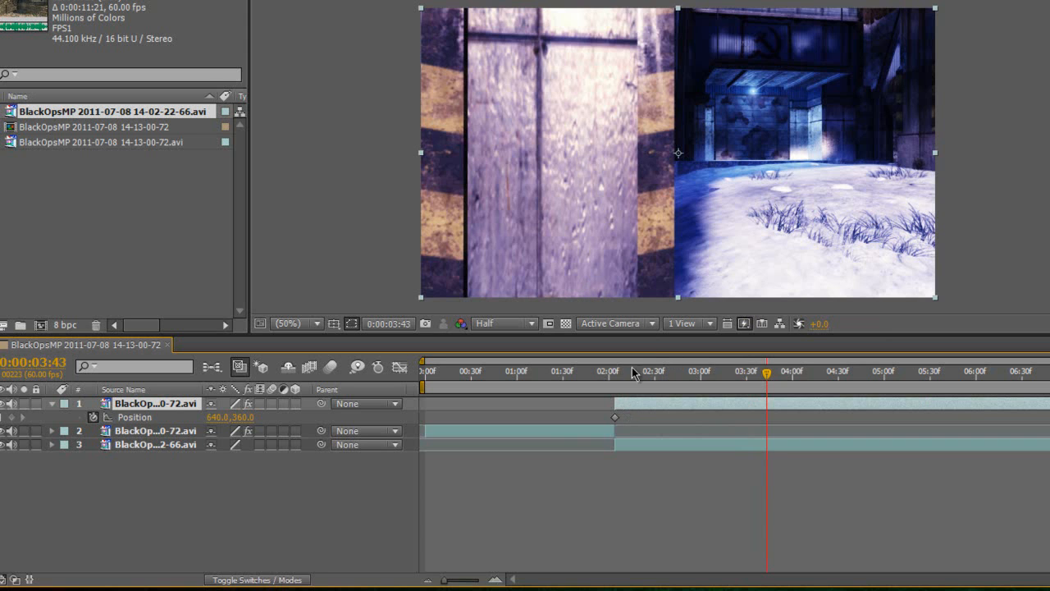
# Move the frozen layer horizontally out of the frame to Position 1920, 360 at 0:00:03:43.
pyautogui.rightClick(583, 146)
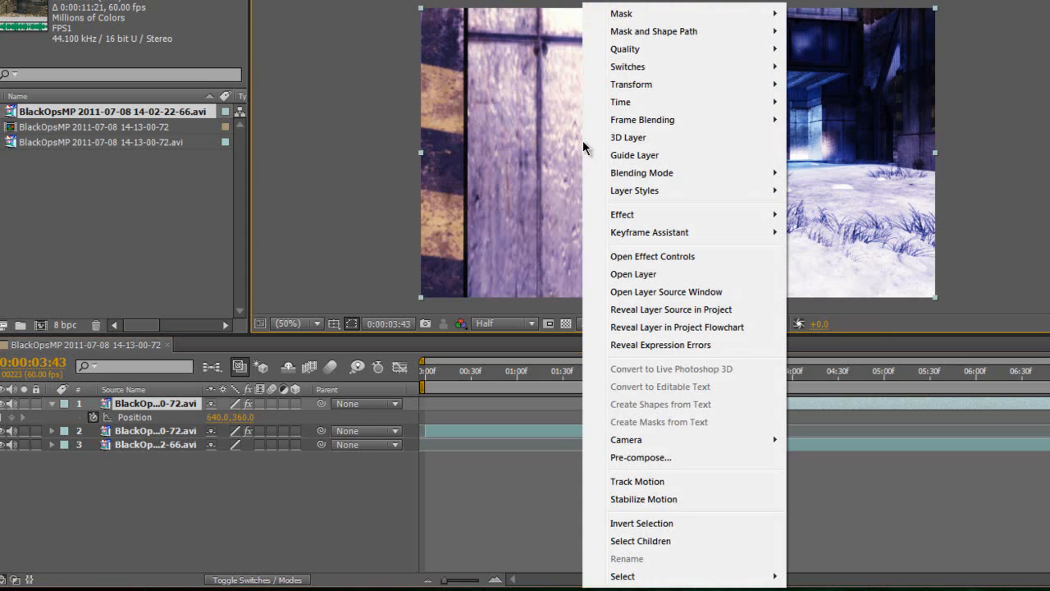
pyautogui.click(373, 148)
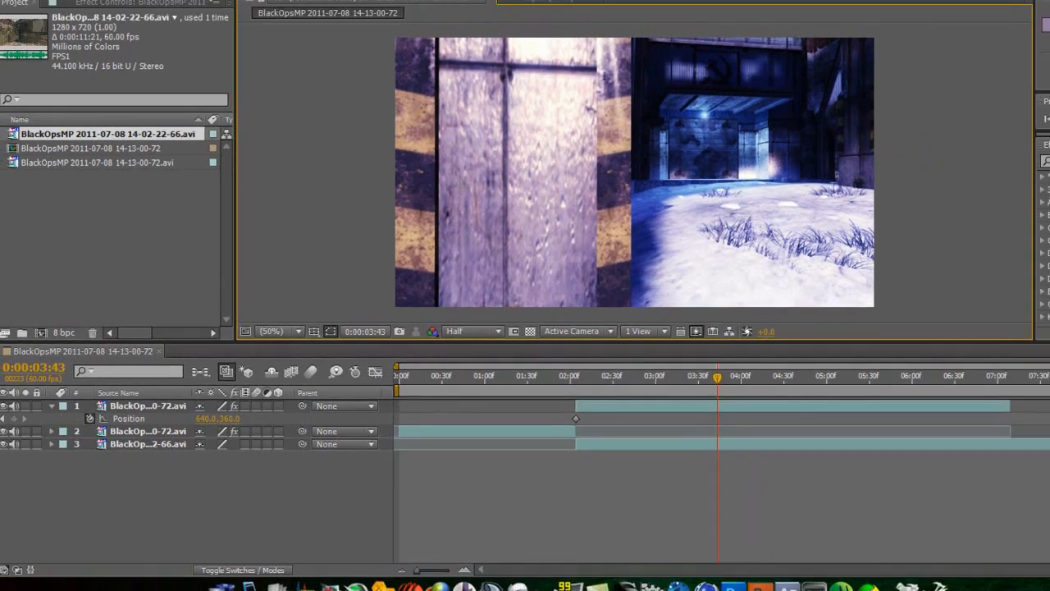
pyautogui.moveTo(562, 205); pyautogui.dragTo(830, 204)
pyautogui.moveTo(686, 235); pyautogui.dragTo(807, 243)
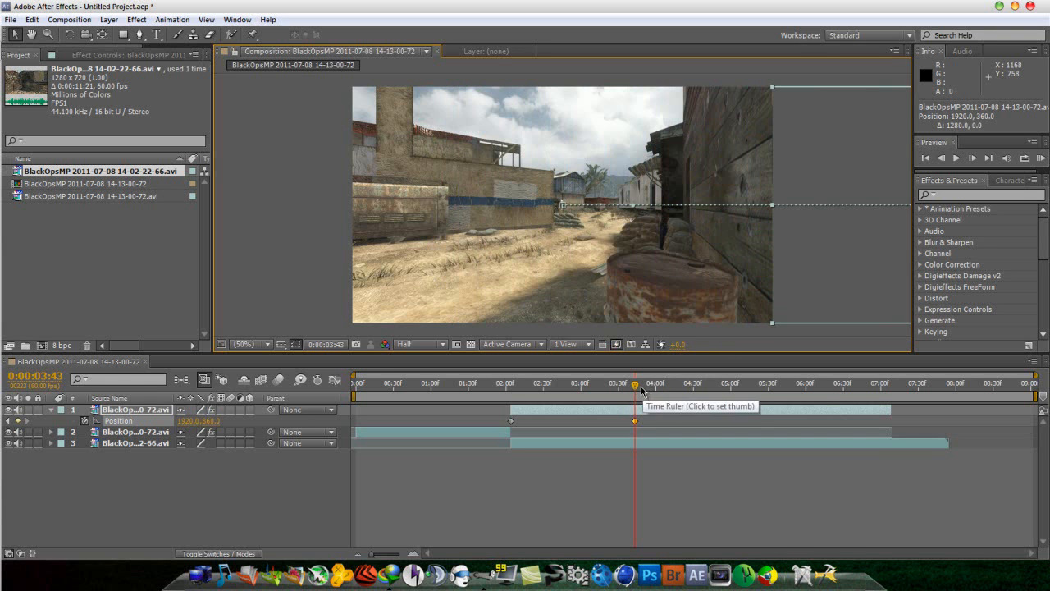
# Shorten the work area to end at 0:00:07:08 with the frozen layer and trim the composition to it.
pyautogui.moveTo(1036, 396); pyautogui.dragTo(914, 396)
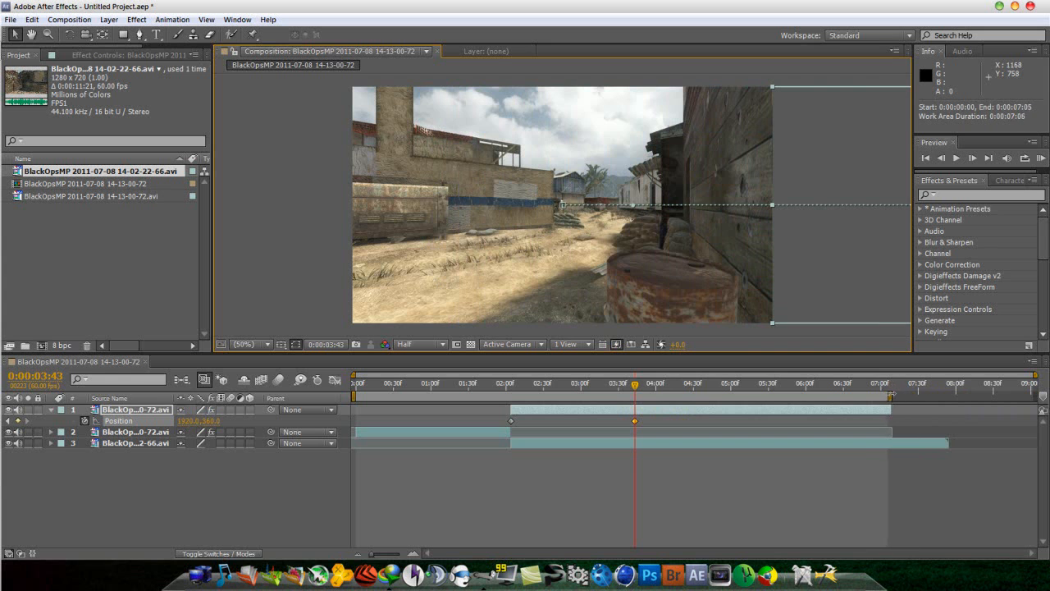
pyautogui.rightClick(867, 398)
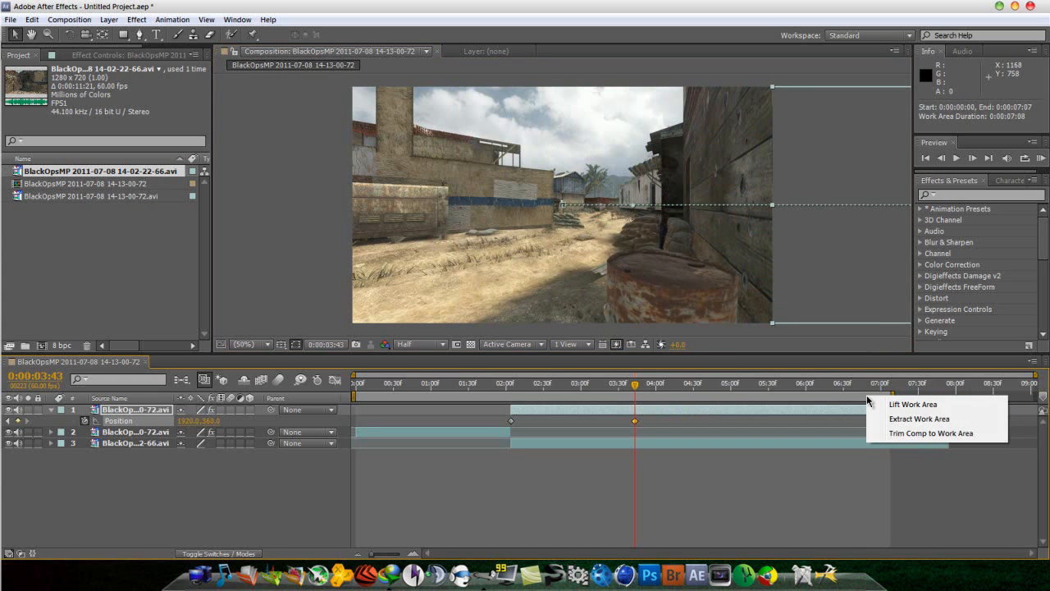
pyautogui.click(930, 433)
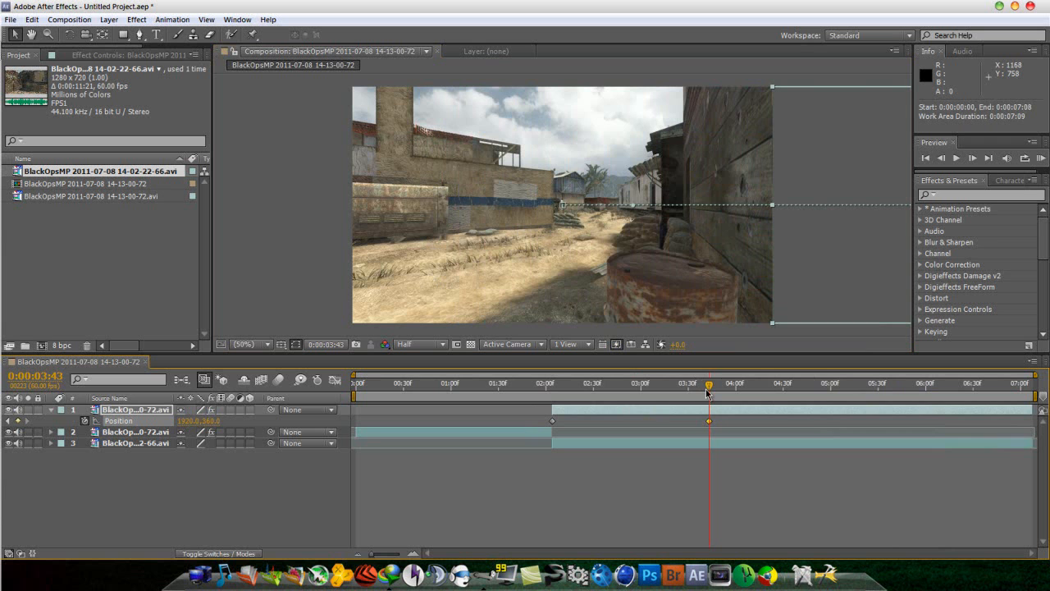
# Apply the Curves effect to the bottom clip and shape its RGB curve into an S for stronger contrast.
pyautogui.moveTo(708, 386); pyautogui.dragTo(667, 385)
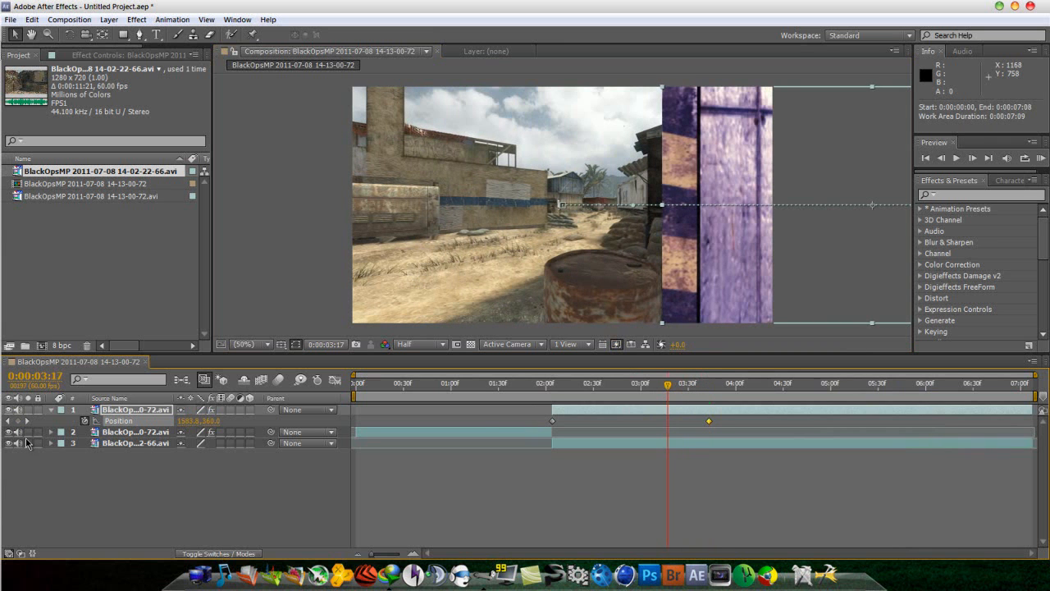
pyautogui.moveTo(672, 389); pyautogui.dragTo(621, 392)
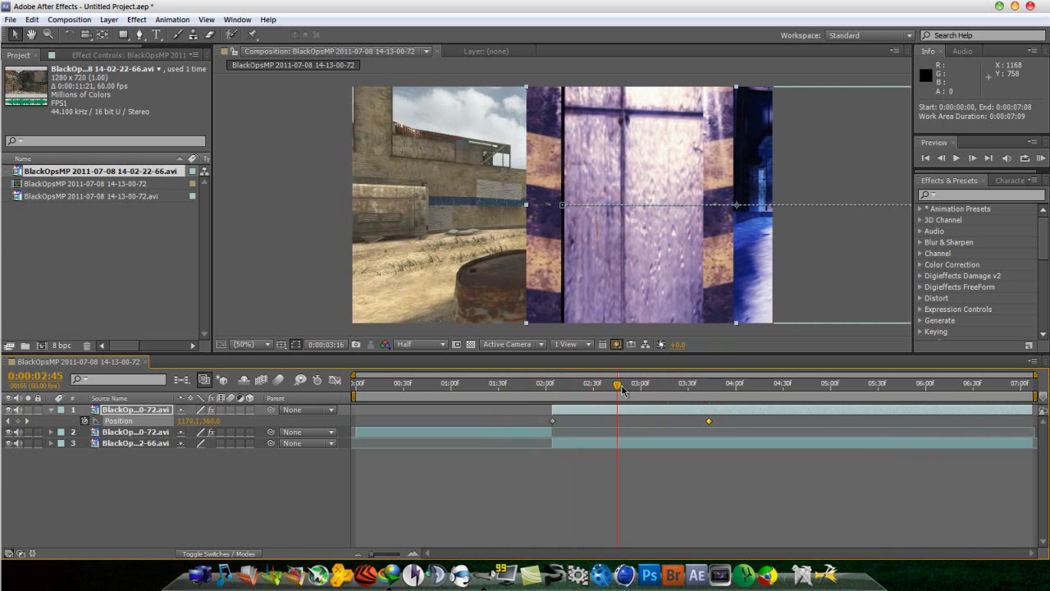
pyautogui.click(569, 442)
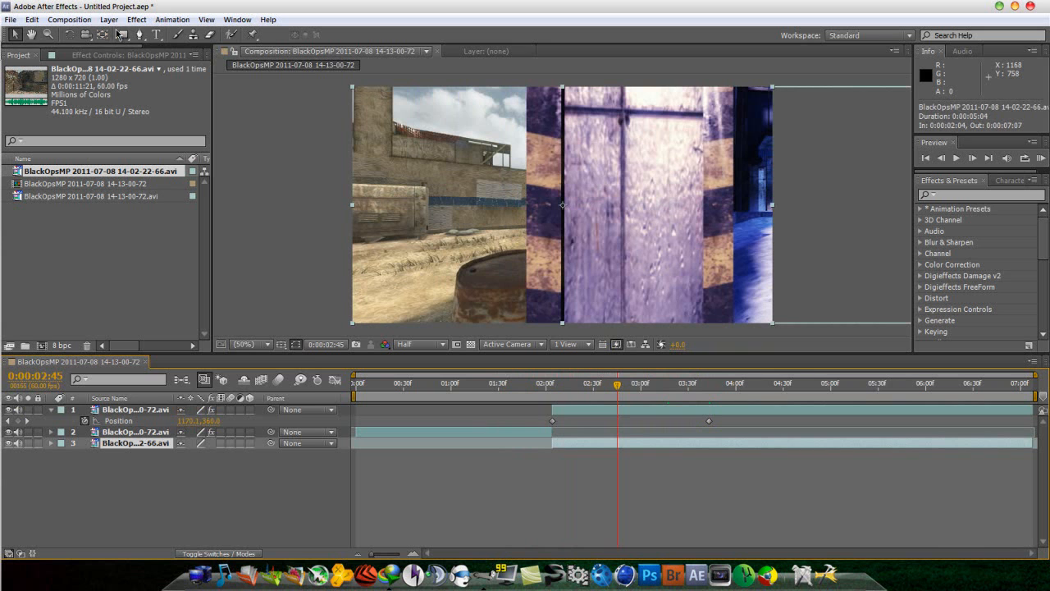
pyautogui.click(136, 19)
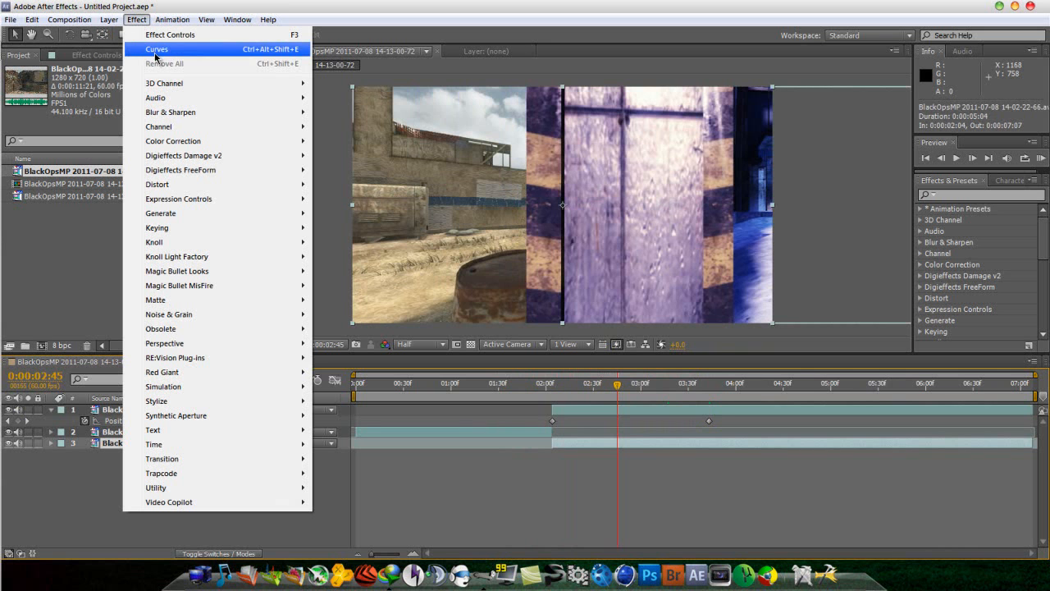
pyautogui.moveTo(307, 146)
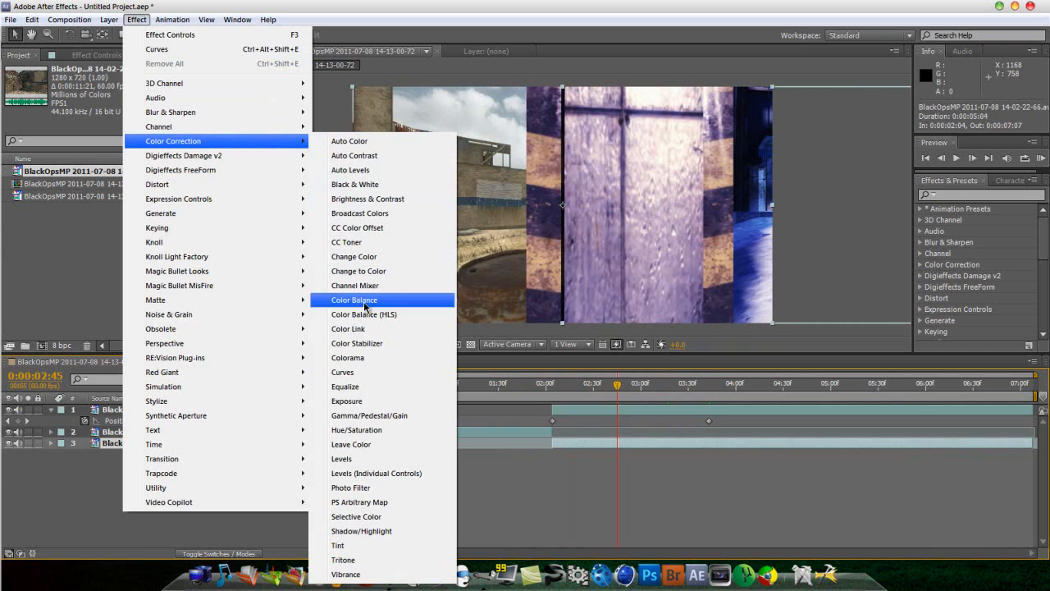
pyautogui.click(377, 374)
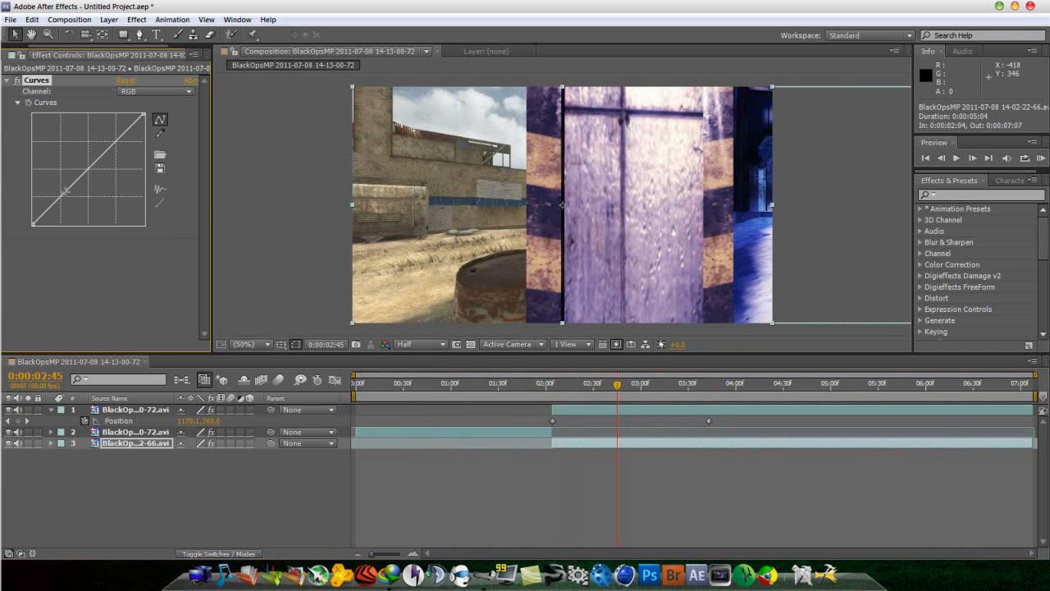
pyautogui.moveTo(66, 195); pyautogui.dragTo(76, 202)
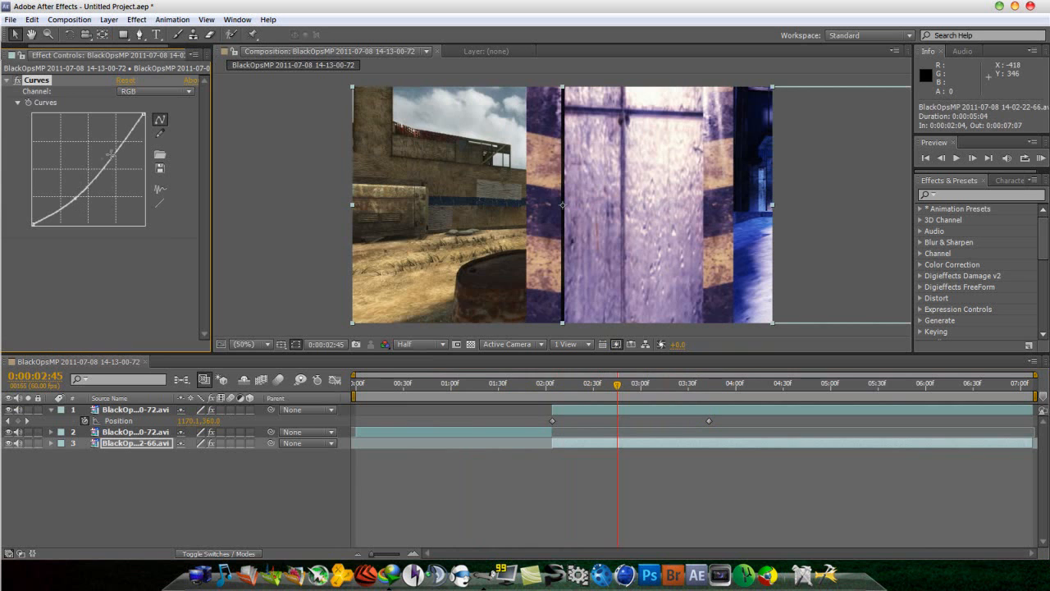
pyautogui.moveTo(113, 155); pyautogui.dragTo(111, 142)
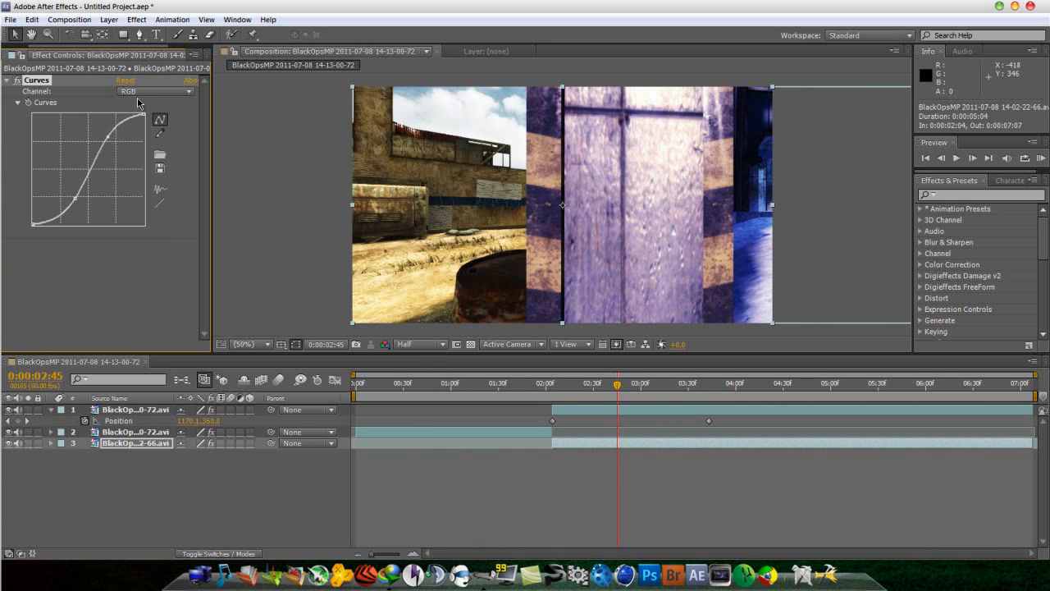
# Raise the bottom clip's Red channel curve into an upward arch, and check the frames back to 0:00:01:37.
pyautogui.click(141, 92)
pyautogui.click(143, 120)
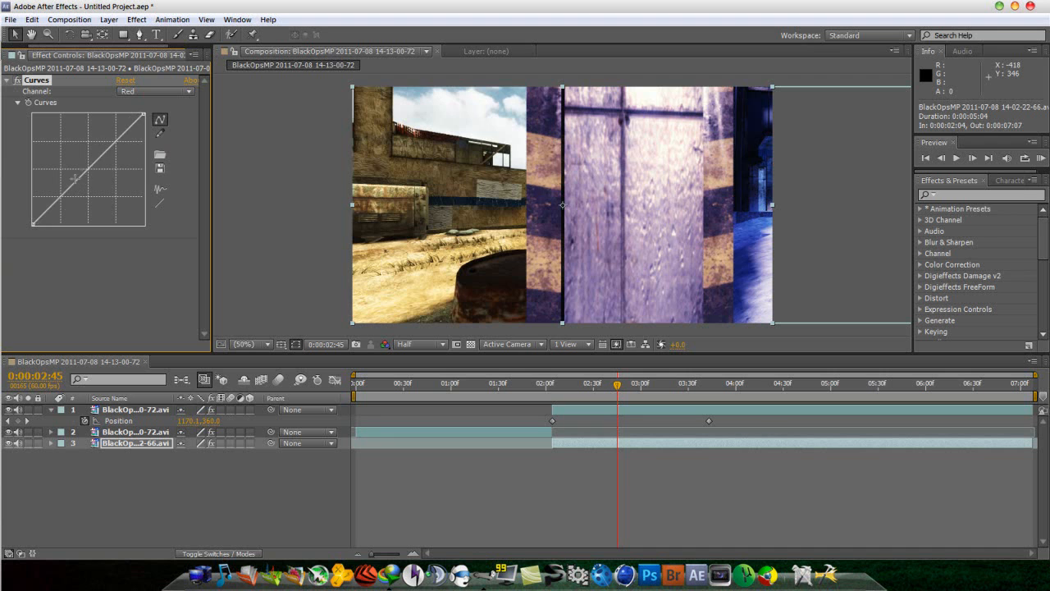
pyautogui.moveTo(71, 186); pyautogui.dragTo(68, 177)
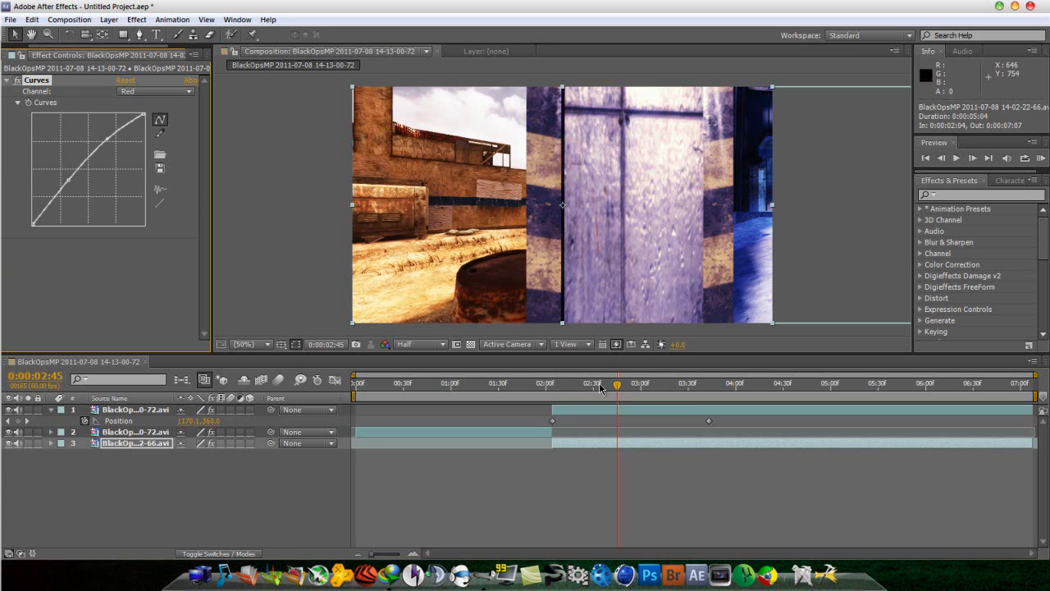
pyautogui.moveTo(615, 390); pyautogui.dragTo(508, 392)
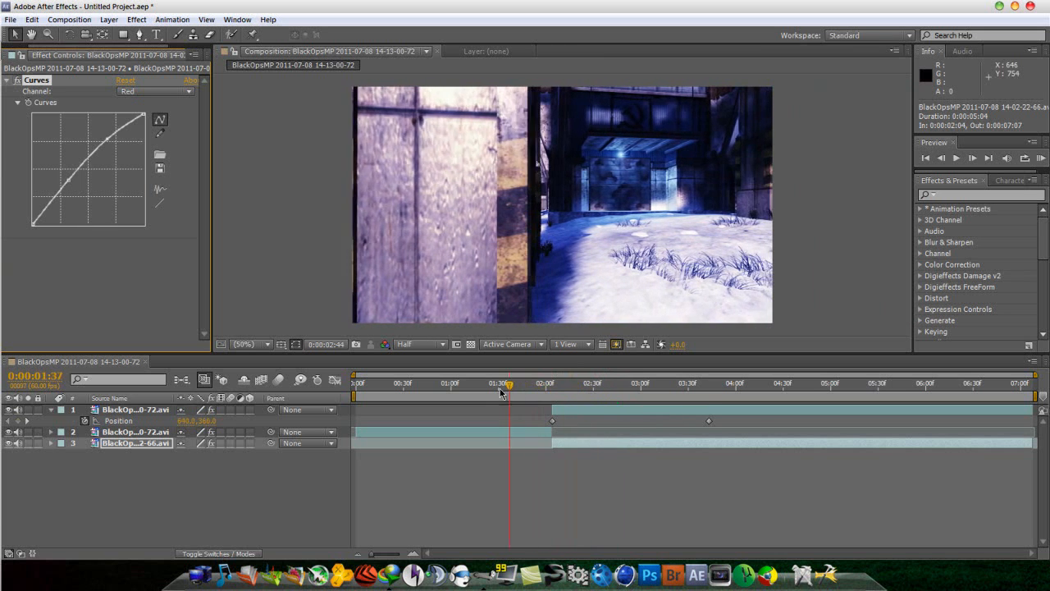